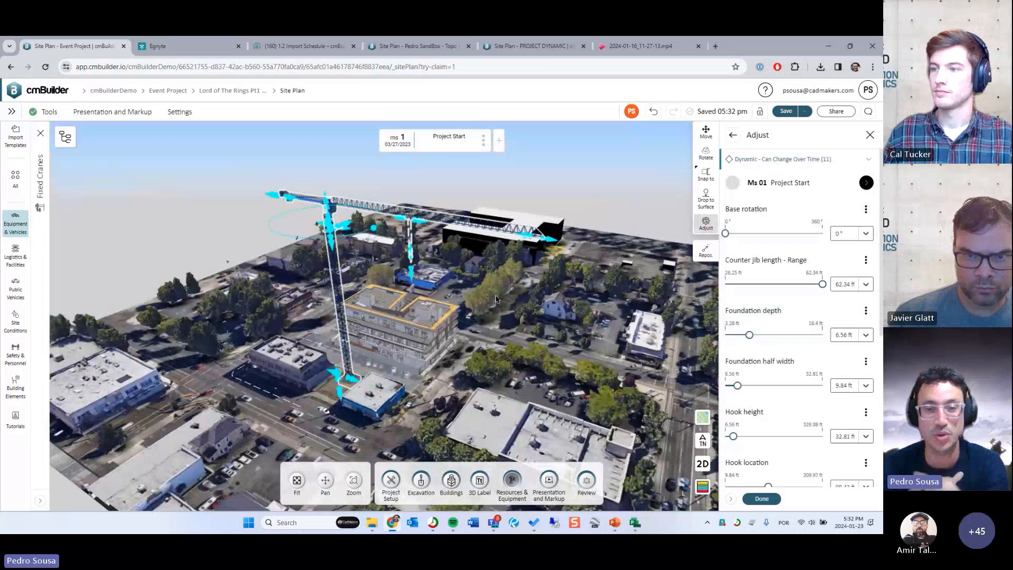
- Lower the tower crane's height to 134.51 ft on the site plan and look through its adjustable parameters
{"action": "left_click_drag", "start_coordinate": [331, 244], "coordinate": [354, 410]}
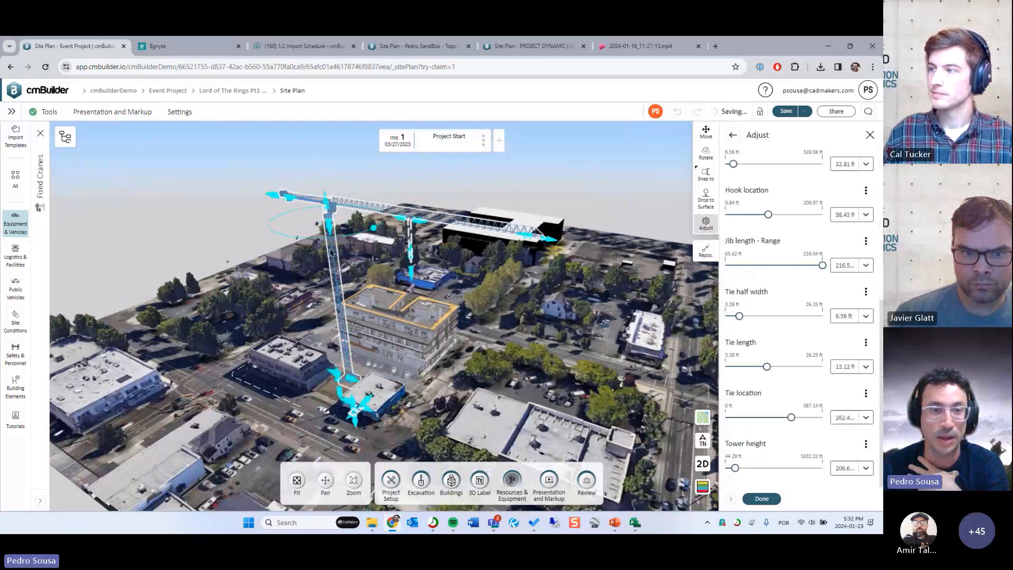
{"action": "left_click_drag", "start_coordinate": [328, 212], "coordinate": [337, 283]}
{"action": "left_click_drag", "start_coordinate": [445, 347], "coordinate": [509, 301]}
{"action": "scroll", "coordinate": [464, 303], "scroll_direction": "up", "scroll_amount": 3}
{"action": "scroll", "coordinate": [749, 264], "scroll_direction": "up", "scroll_amount": 5}
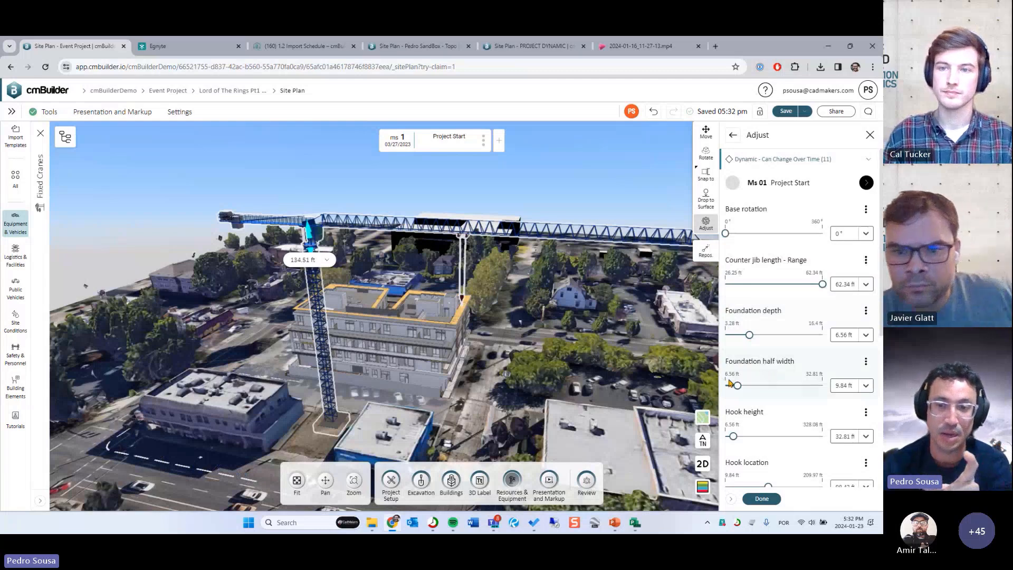
{"action": "scroll", "coordinate": [765, 388], "scroll_direction": "down", "scroll_amount": 2}
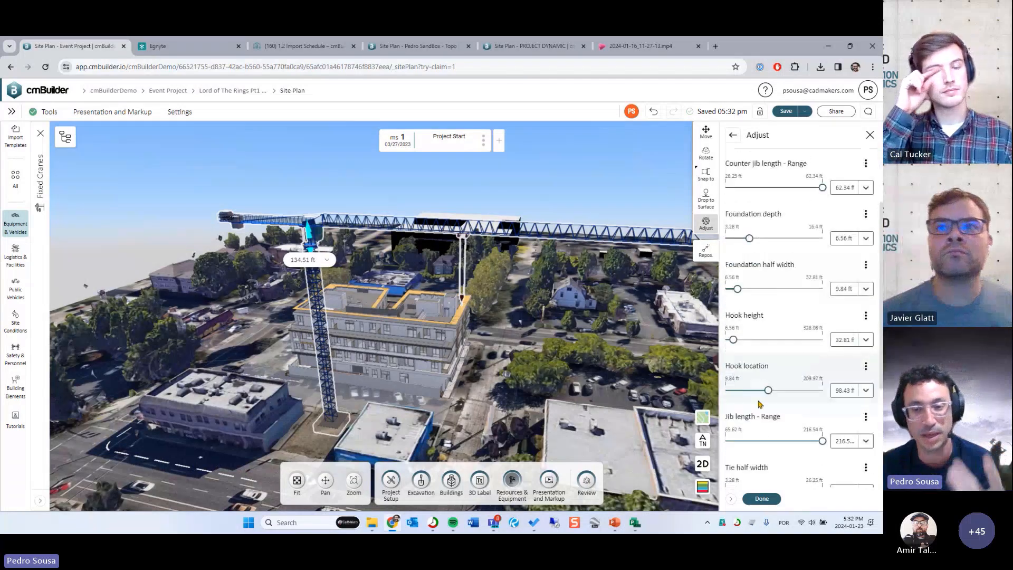
{"action": "scroll", "coordinate": [760, 405], "scroll_direction": "down", "scroll_amount": 1}
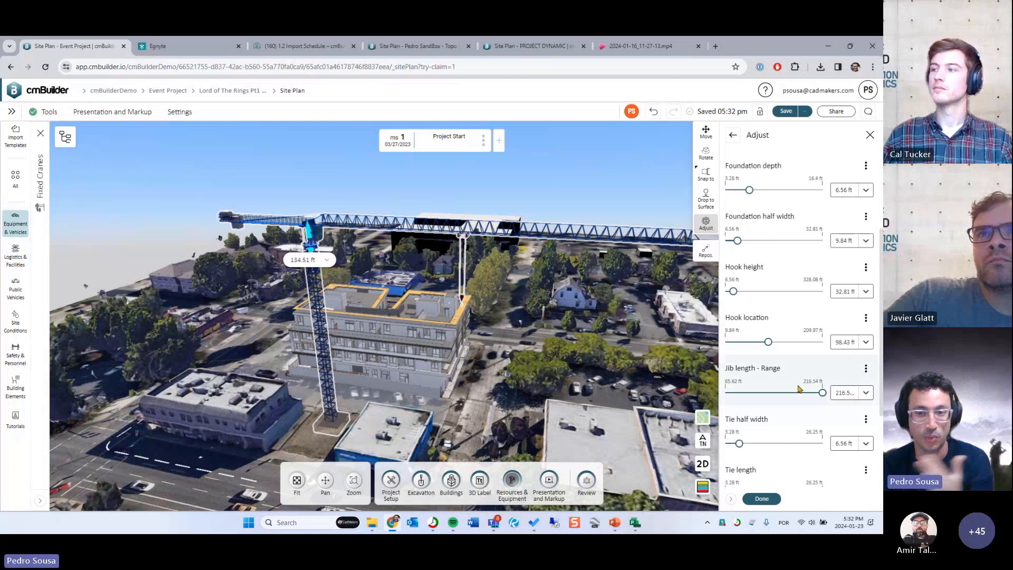
- Switch the length unit to metres in the user settings and close the Fixed Cranes library
{"action": "left_click", "coordinate": [869, 135]}
{"action": "left_click", "coordinate": [814, 137]}
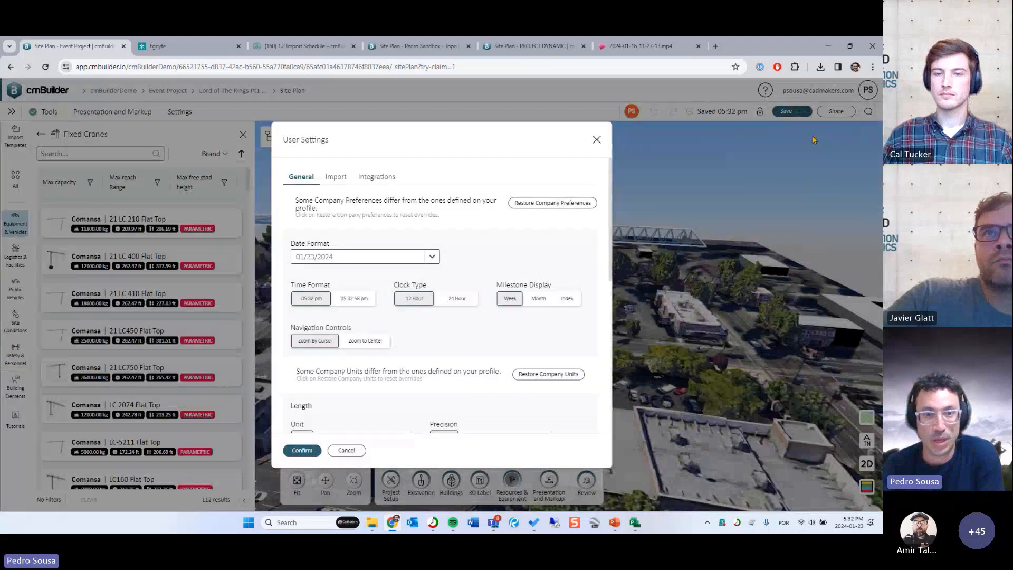
{"action": "scroll", "coordinate": [386, 370], "scroll_direction": "down", "scroll_amount": 1}
{"action": "left_click", "coordinate": [356, 390]}
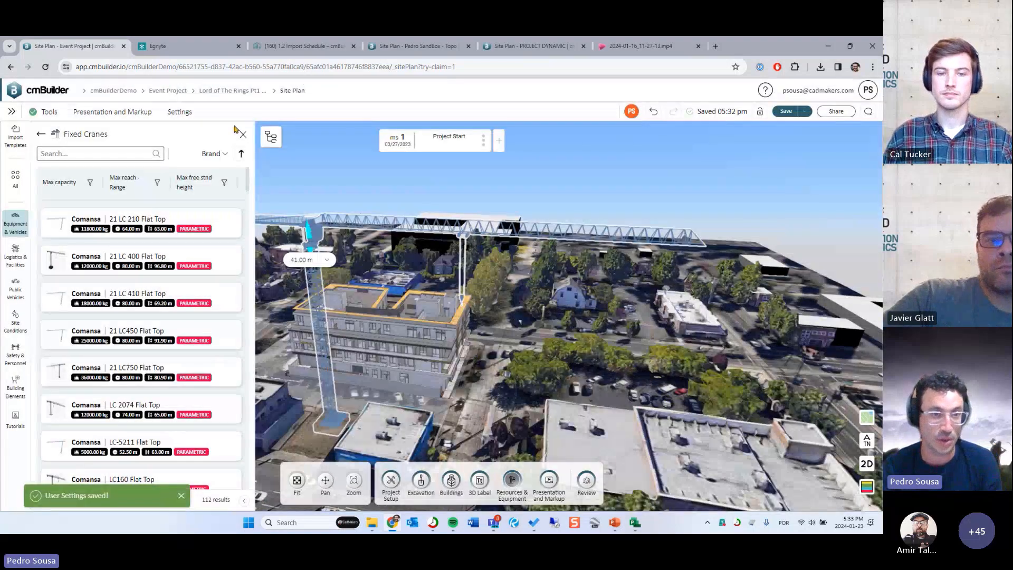
{"action": "left_click", "coordinate": [243, 134]}
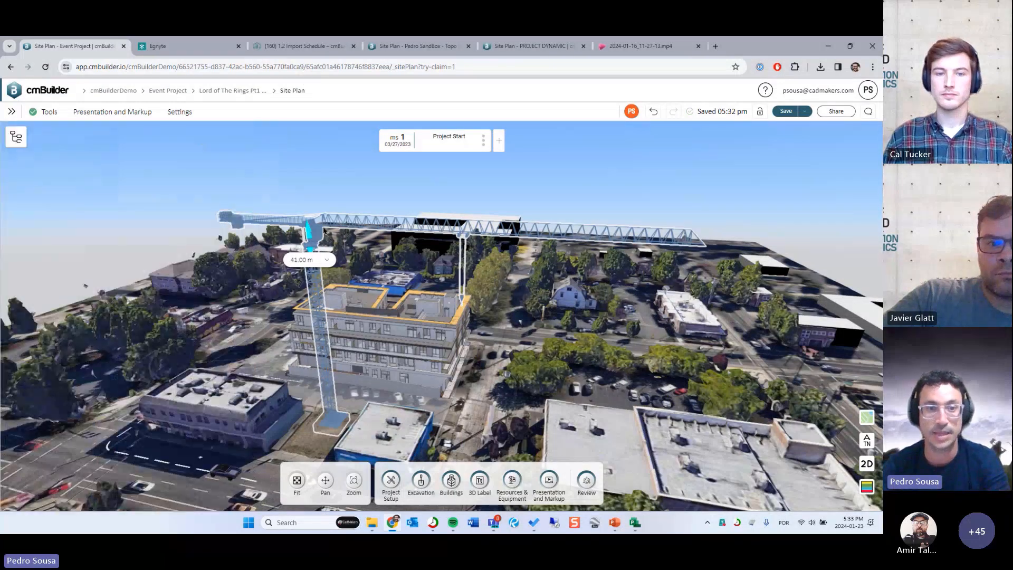
- Edit the tower crane and create a new visual programming animation for it from scratch
{"action": "left_click", "coordinate": [320, 323]}
{"action": "right_click", "coordinate": [319, 323]}
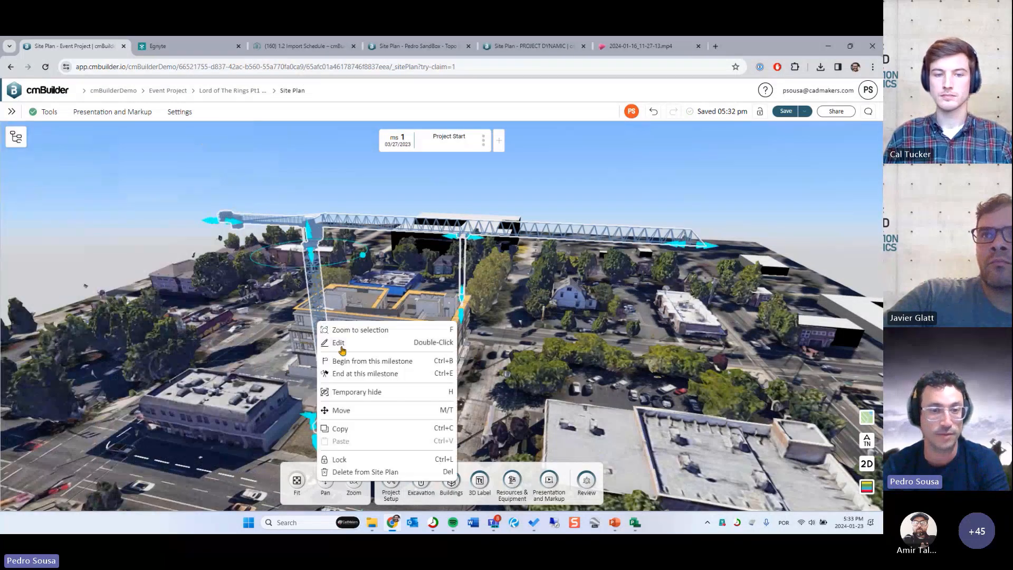
{"action": "left_click", "coordinate": [339, 344]}
{"action": "left_click", "coordinate": [847, 167]}
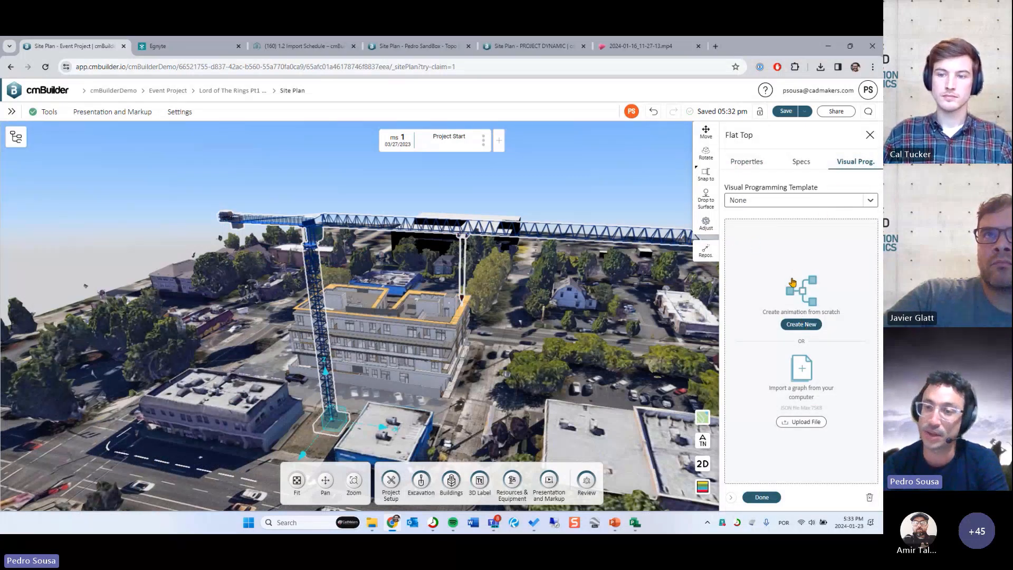
{"action": "left_click", "coordinate": [801, 324]}
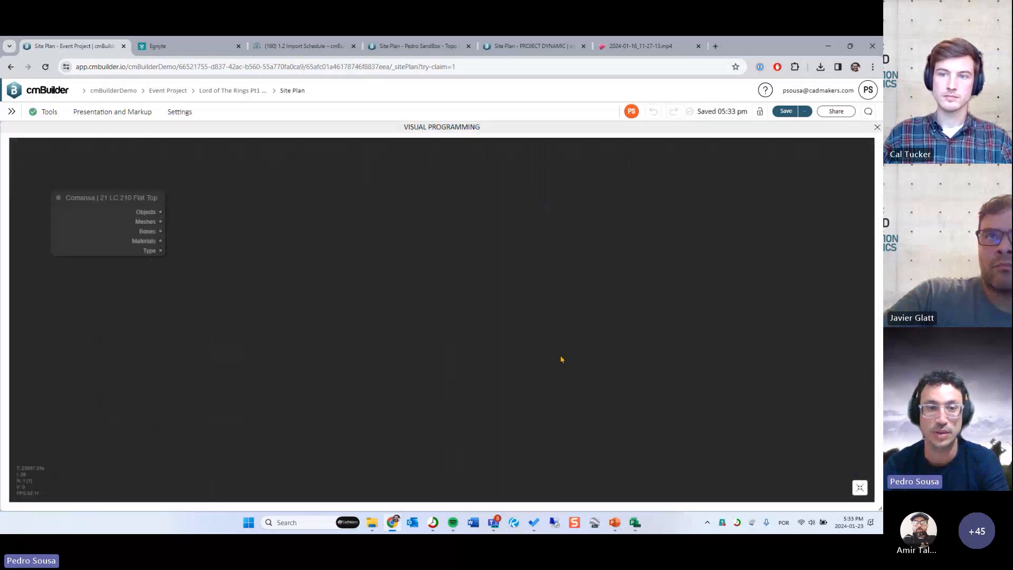
- Shrink the visual programming editor to show the crane model beside it and arrange both views
{"action": "left_click", "coordinate": [860, 487]}
{"action": "left_click_drag", "start_coordinate": [611, 304], "coordinate": [781, 309]}
{"action": "left_click_drag", "start_coordinate": [240, 267], "coordinate": [222, 255]}
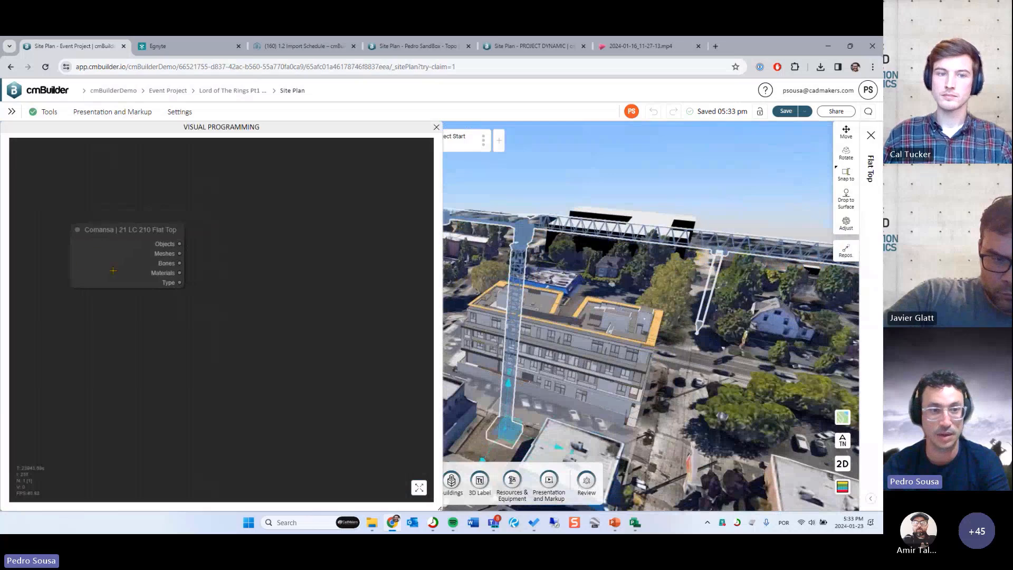
{"action": "left_click_drag", "start_coordinate": [262, 299], "coordinate": [224, 289]}
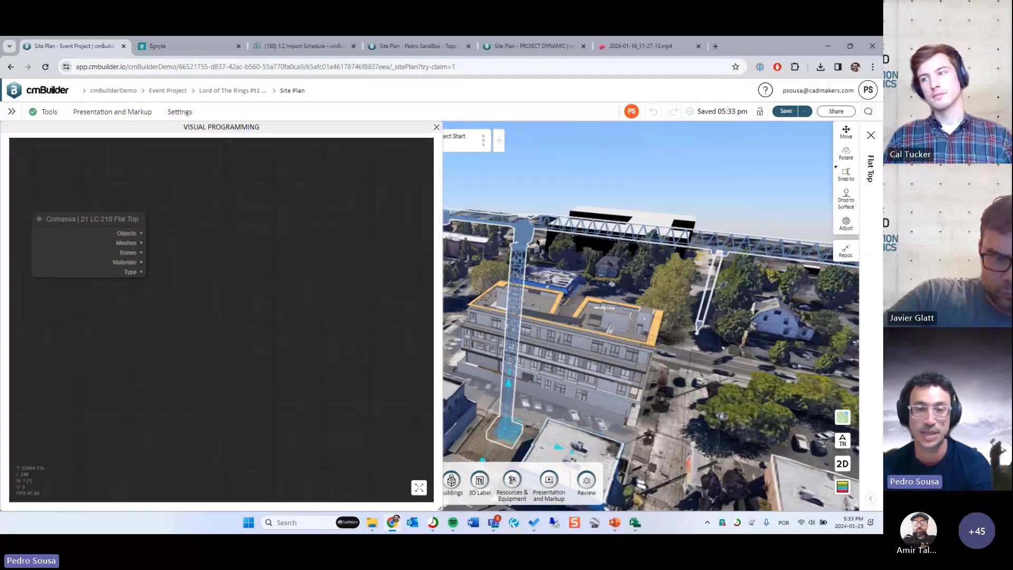
{"action": "left_click_drag", "start_coordinate": [505, 246], "coordinate": [481, 323]}
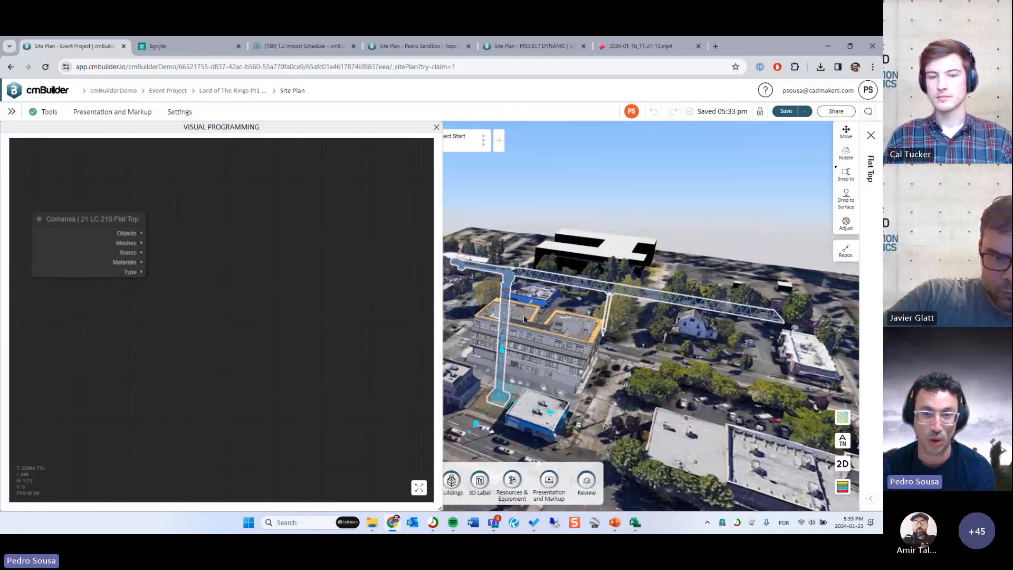
{"action": "left_click_drag", "start_coordinate": [204, 280], "coordinate": [196, 285]}
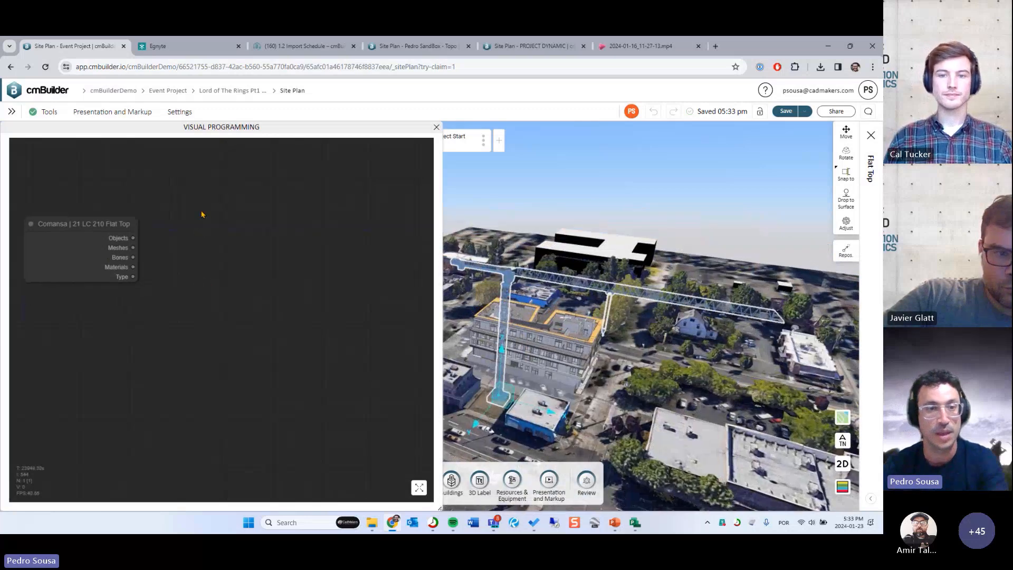
- Search the nodes for "animate" and add an Animate Bone node beside the crane's node
{"action": "double_click", "coordinate": [202, 212]}
{"action": "left_click", "coordinate": [213, 388]}
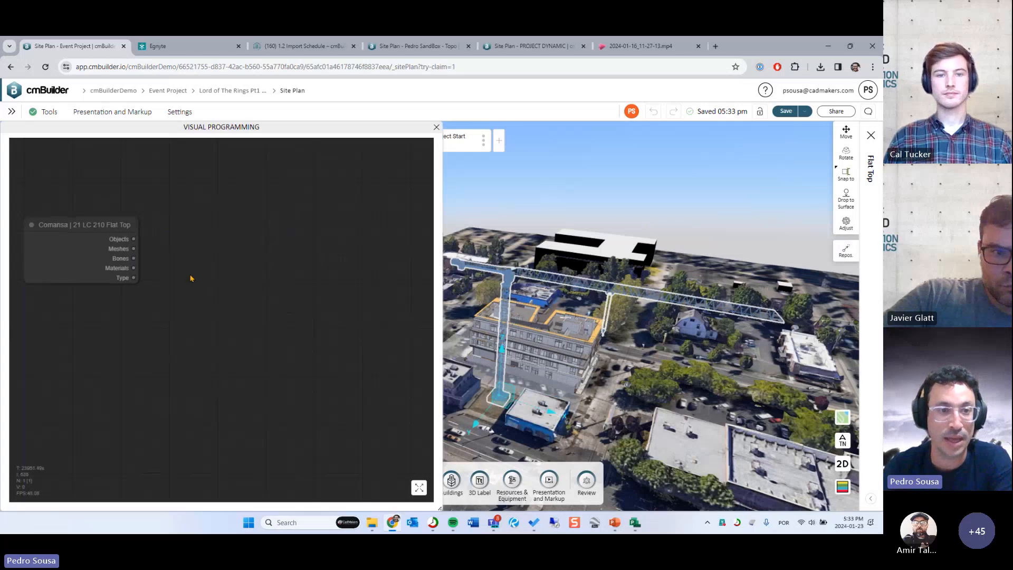
{"action": "double_click", "coordinate": [215, 214]}
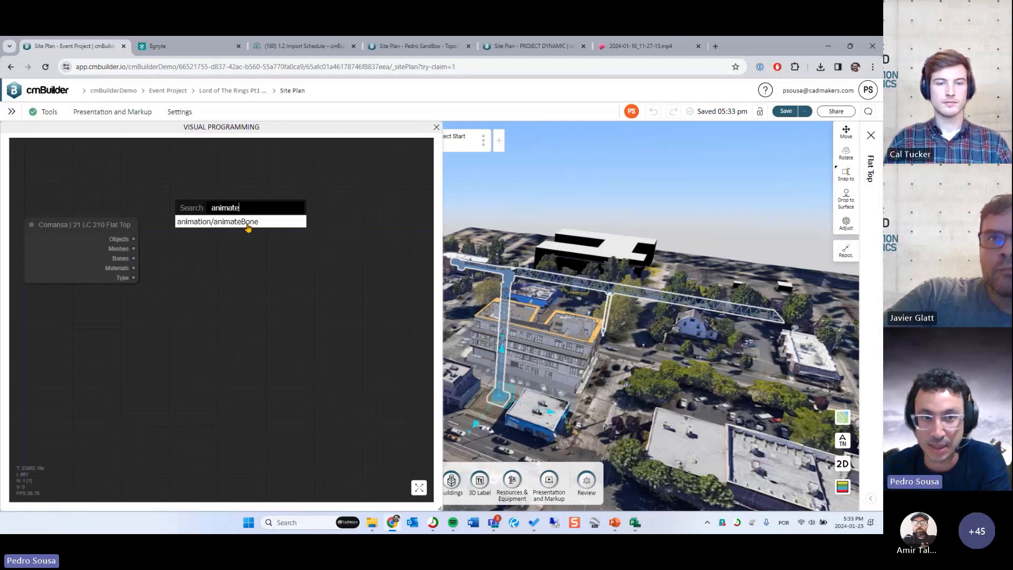
{"action": "left_click", "coordinate": [248, 222]}
{"action": "left_click_drag", "start_coordinate": [260, 213], "coordinate": [241, 210]}
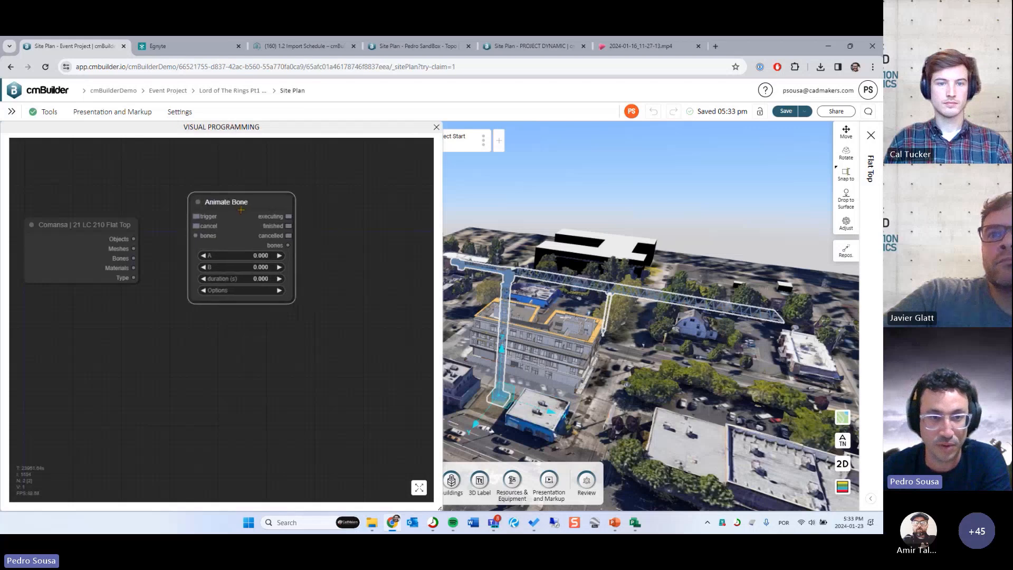
- Add a second Animate Bone node from the animation category and place it to the right of the first one
{"action": "right_click", "coordinate": [175, 322]}
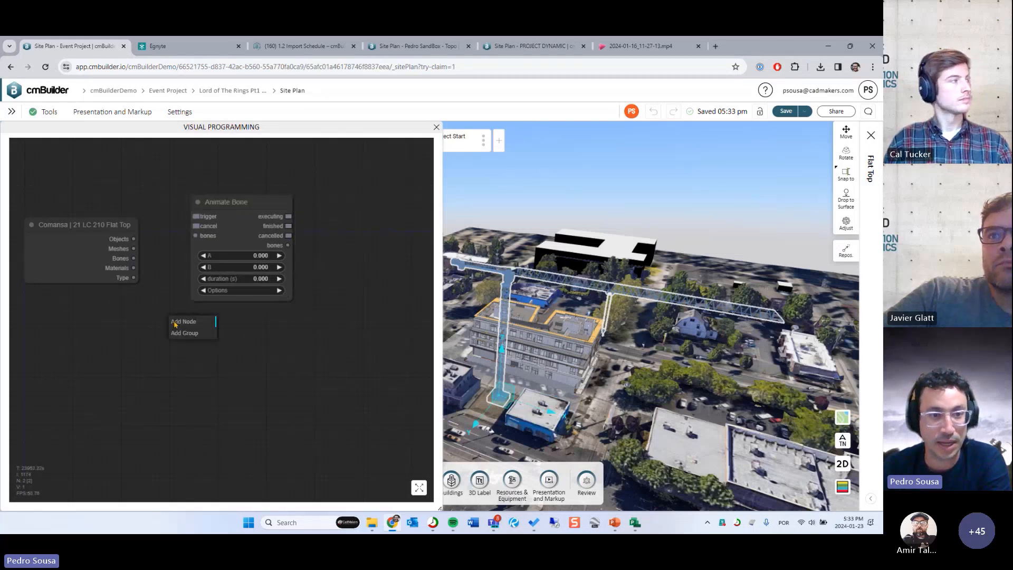
{"action": "left_click", "coordinate": [199, 322]}
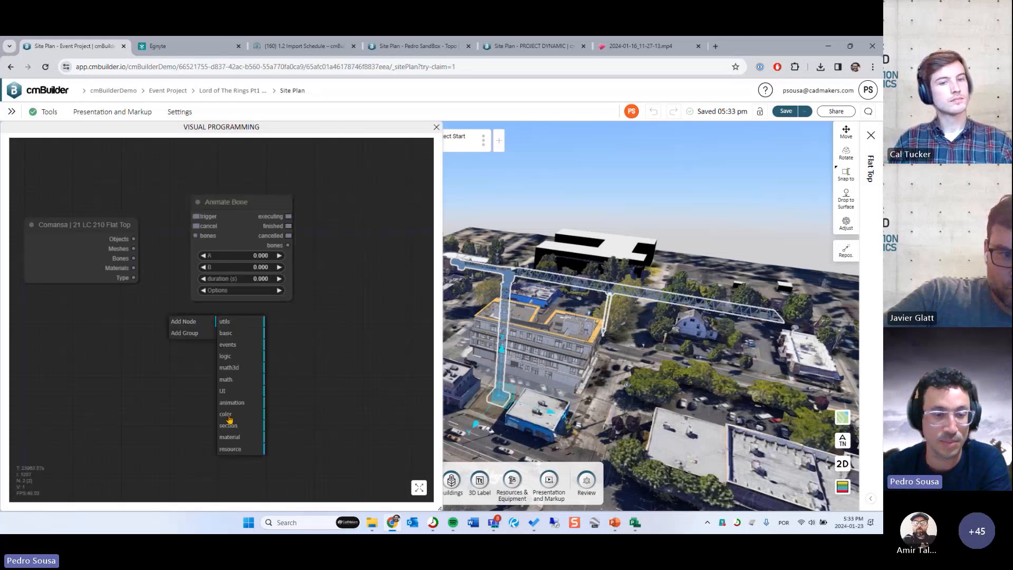
{"action": "left_click", "coordinate": [241, 404]}
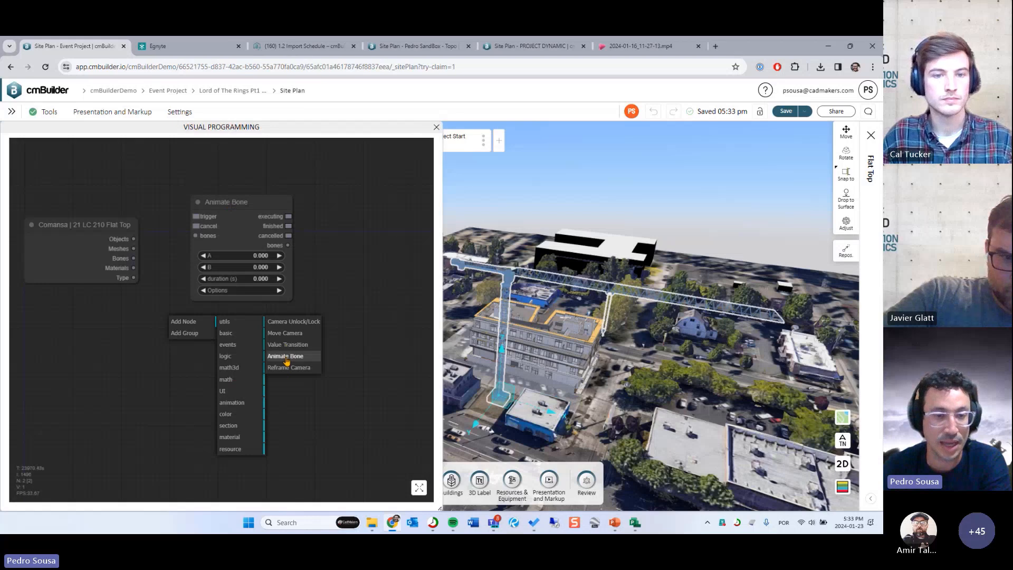
{"action": "left_click", "coordinate": [286, 361]}
{"action": "left_click_drag", "start_coordinate": [353, 343], "coordinate": [284, 350]}
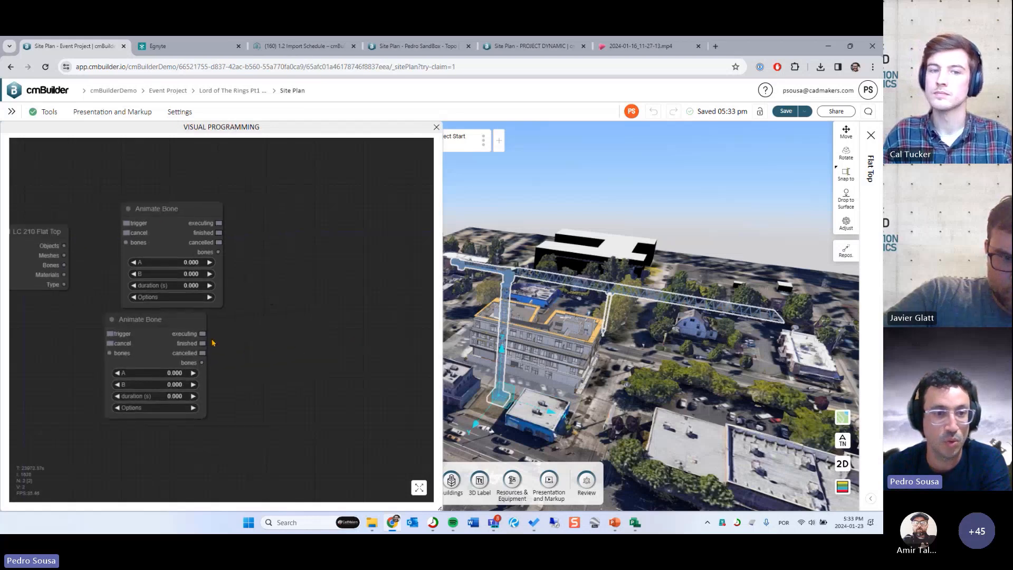
{"action": "left_click_drag", "start_coordinate": [171, 319], "coordinate": [308, 228]}
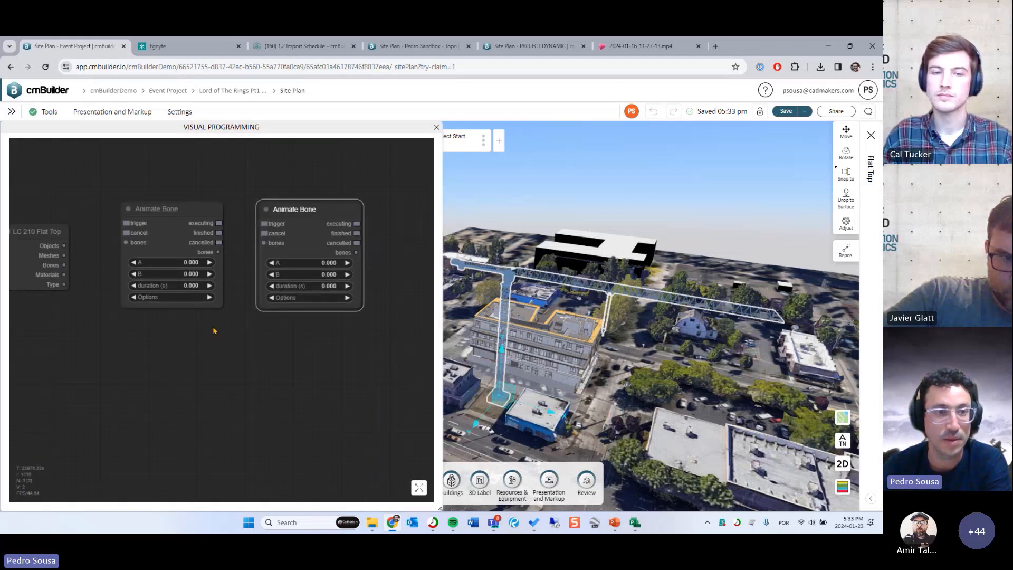
- Connect the crane node's Bones output to the first Animate Bone node's bones input and view its available bone options
{"action": "left_click_drag", "start_coordinate": [213, 331], "coordinate": [248, 356]}
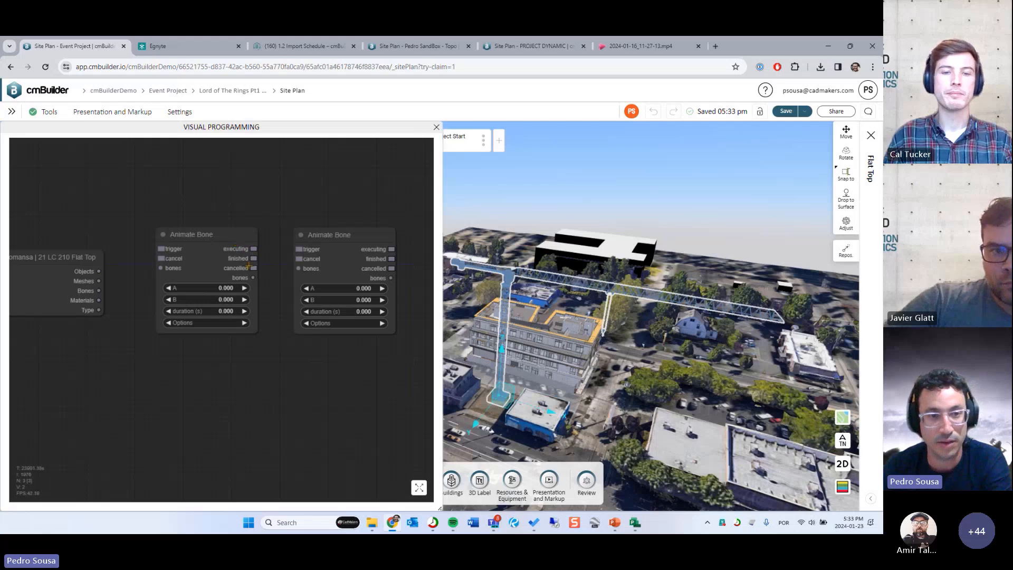
{"action": "left_click_drag", "start_coordinate": [273, 360], "coordinate": [282, 362]}
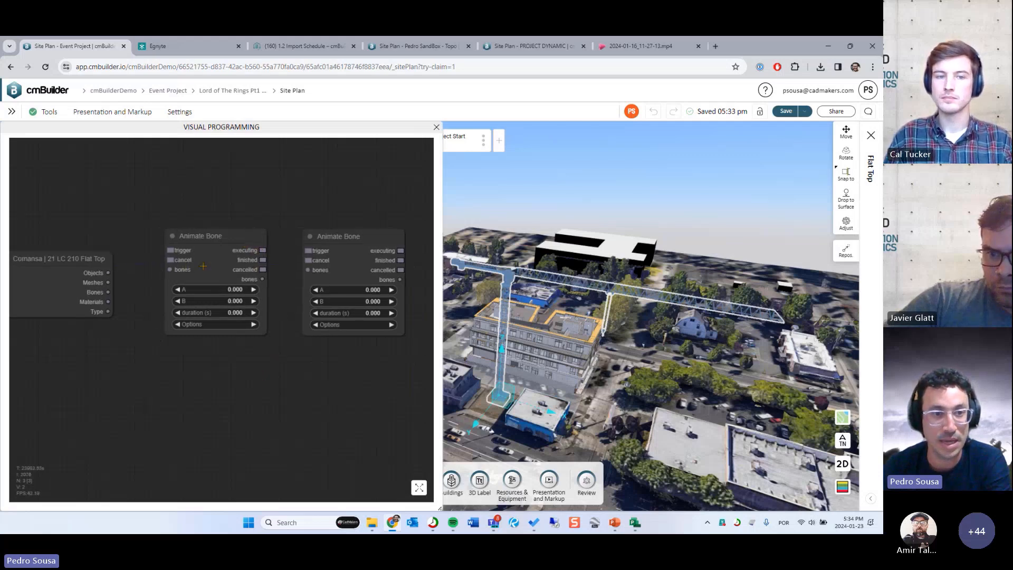
{"action": "left_click", "coordinate": [228, 251]}
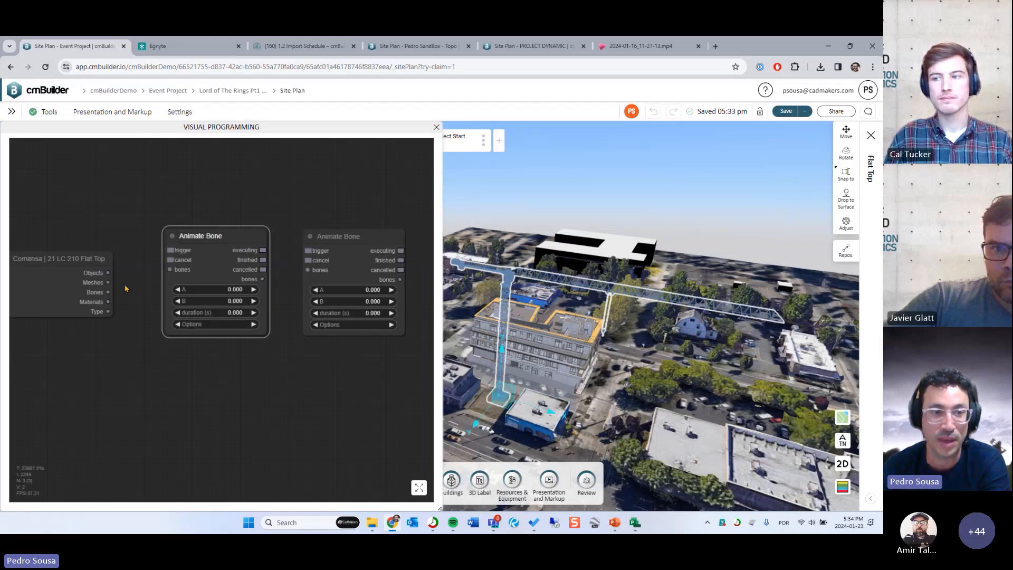
{"action": "left_click_drag", "start_coordinate": [109, 293], "coordinate": [170, 270]}
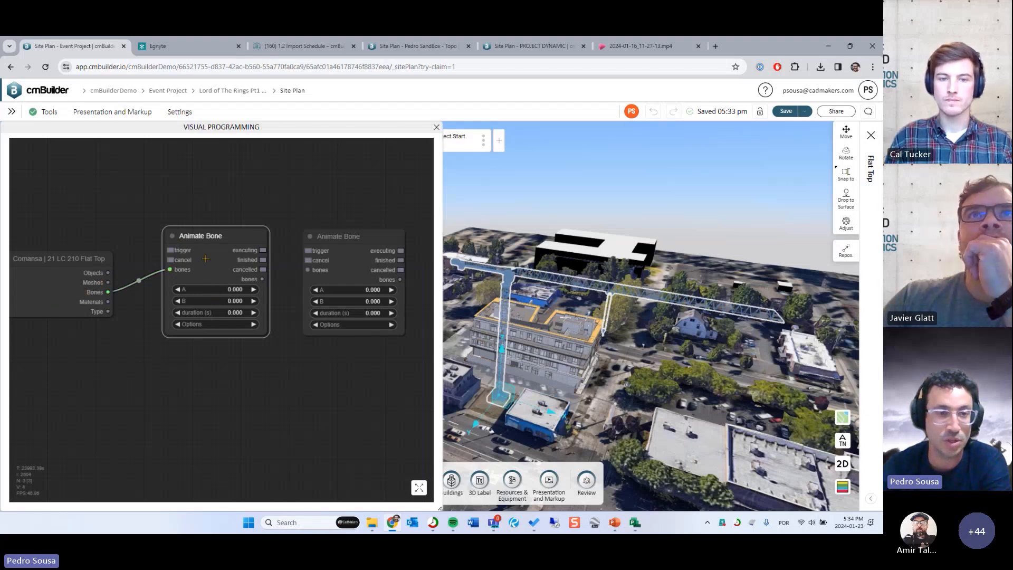
{"action": "left_click", "coordinate": [212, 325]}
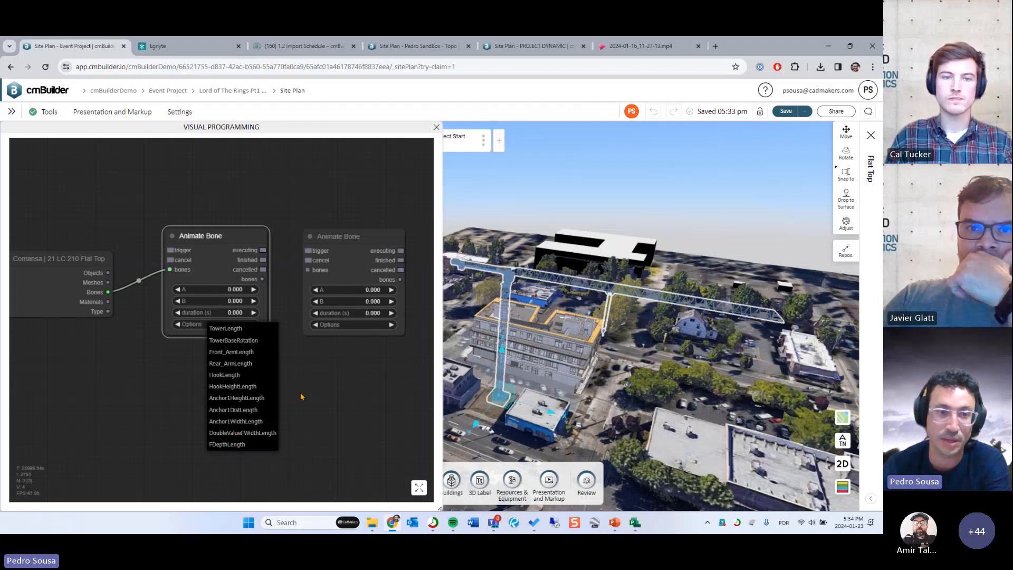
{"action": "left_click", "coordinate": [332, 346]}
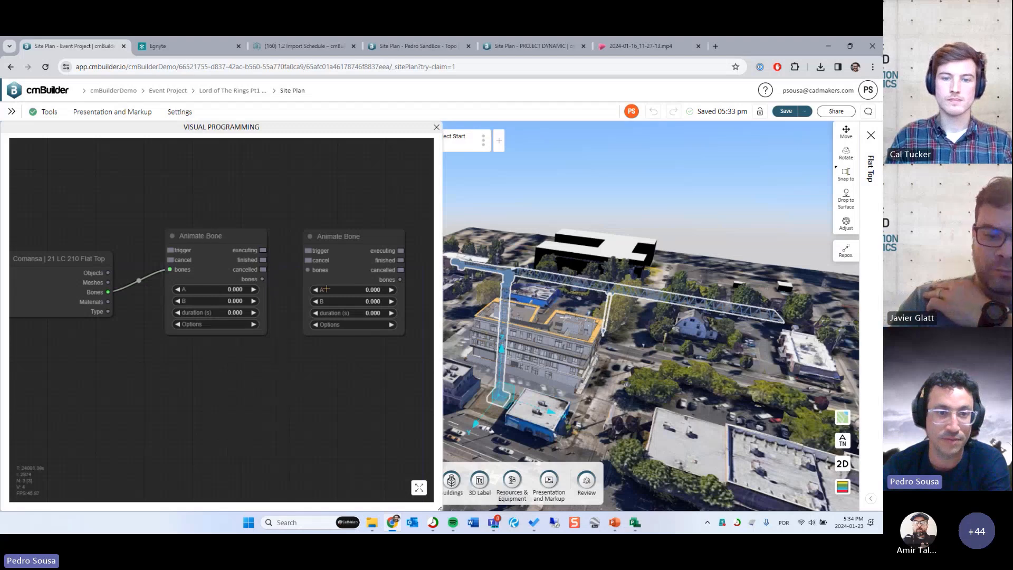
{"action": "double_click", "coordinate": [353, 331]}
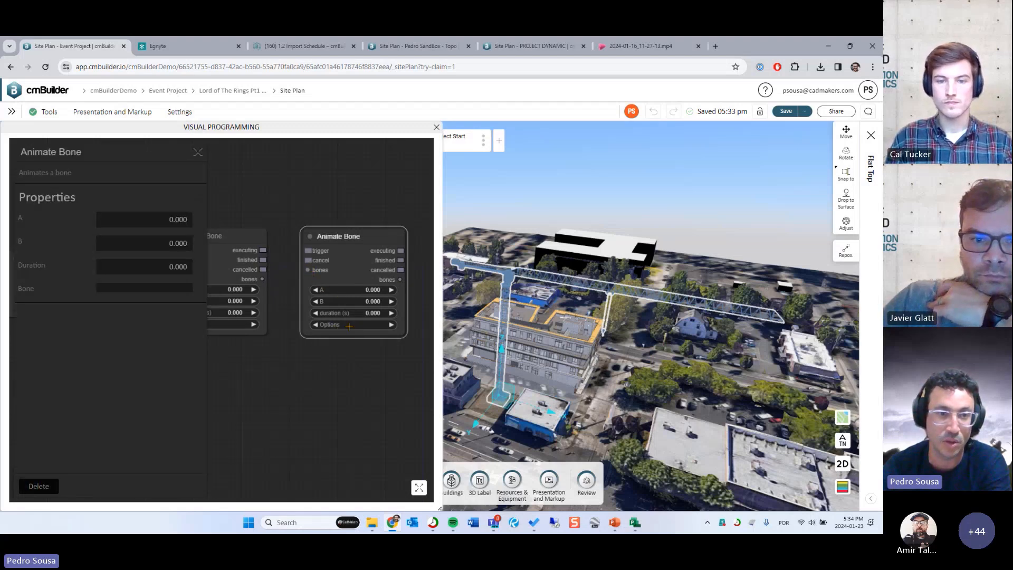
{"action": "left_click", "coordinate": [197, 153]}
{"action": "left_click", "coordinate": [284, 349]}
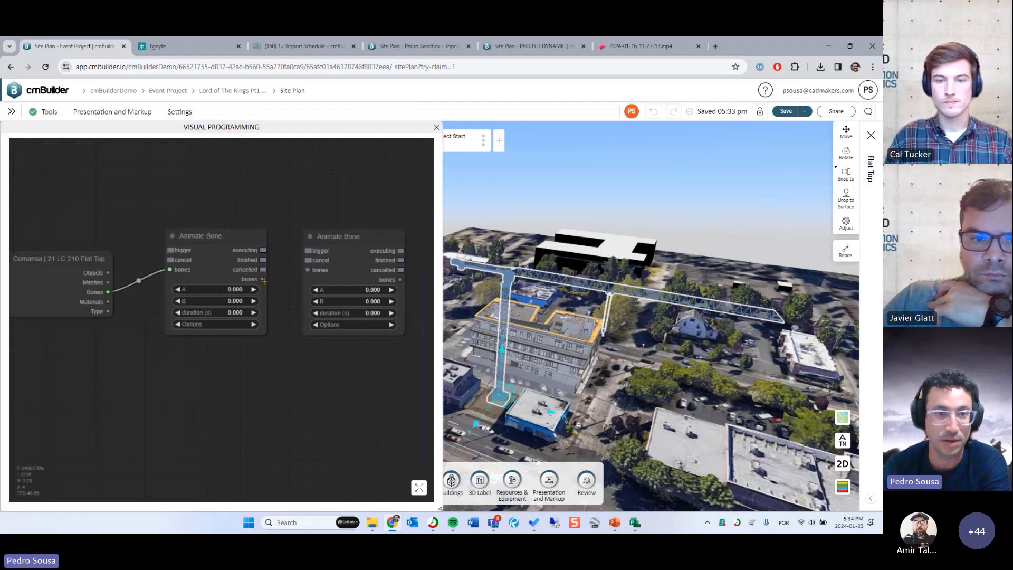
- Connect the first Animate Bone node's bones output to the second node's bones input and view the second node's options
{"action": "left_click_drag", "start_coordinate": [262, 280], "coordinate": [307, 269]}
{"action": "left_click", "coordinate": [366, 325]}
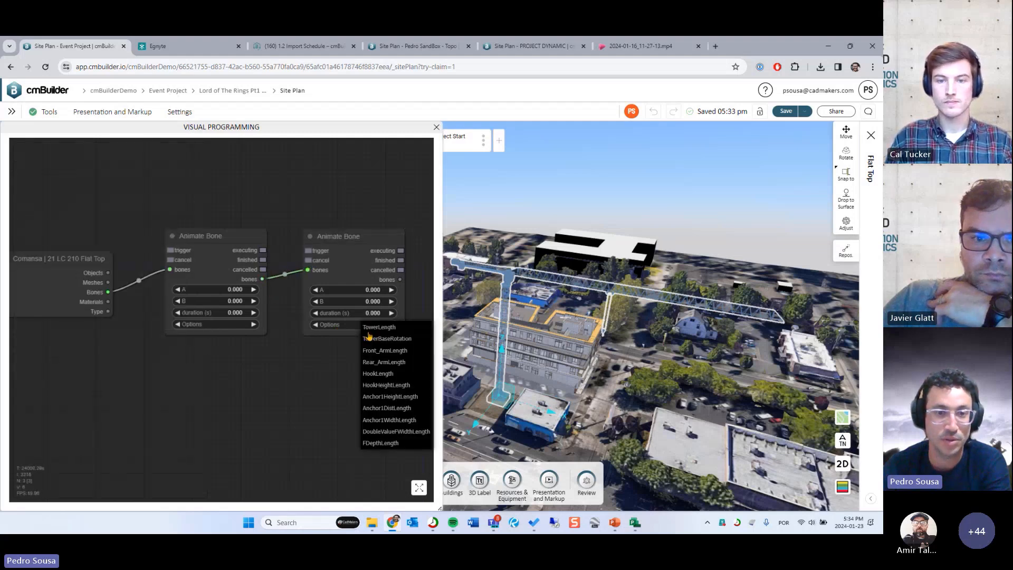
{"action": "left_click_drag", "start_coordinate": [315, 430], "coordinate": [269, 401]}
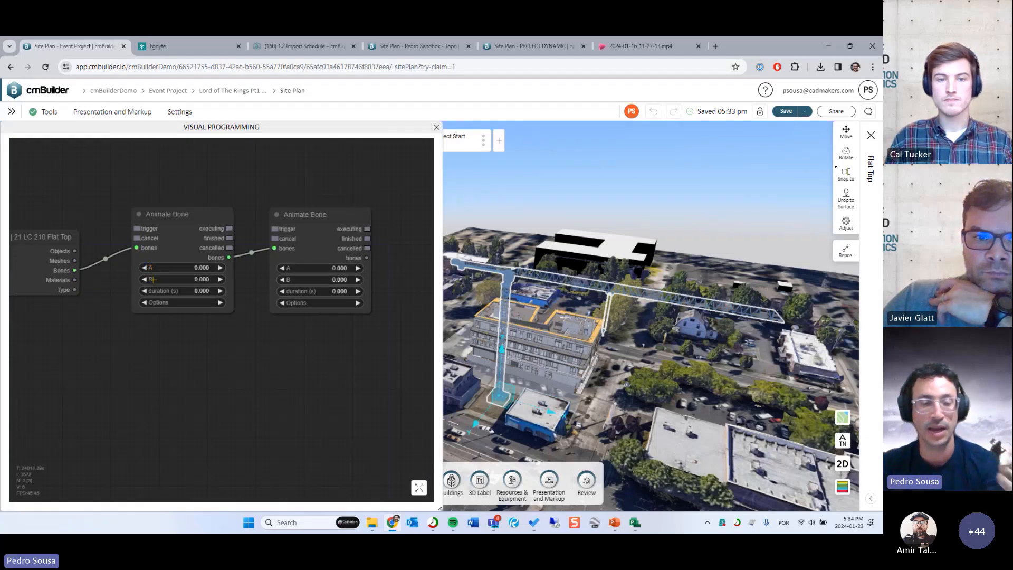
- Set the first Animate Bone node's option to TowerBaseRotation
{"action": "scroll", "coordinate": [190, 280], "scroll_direction": "up", "scroll_amount": 3}
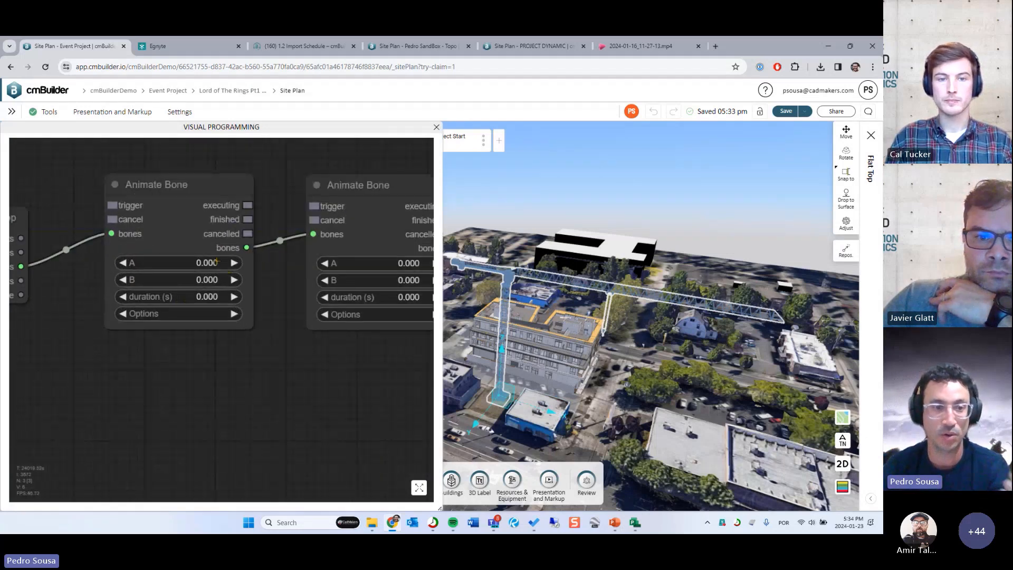
{"action": "left_click_drag", "start_coordinate": [279, 328], "coordinate": [266, 343]}
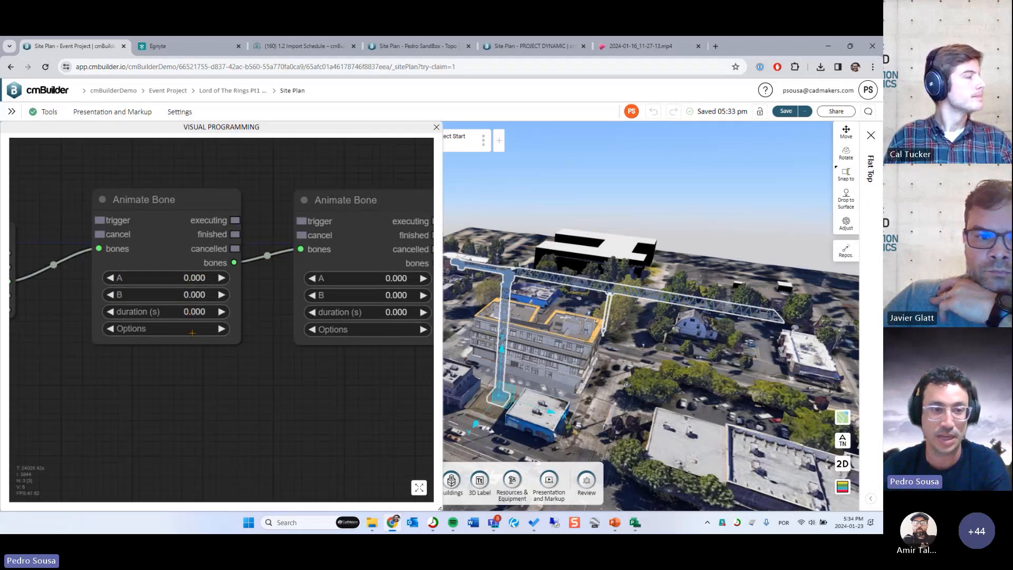
{"action": "left_click", "coordinate": [174, 328]}
{"action": "left_click", "coordinate": [206, 324]}
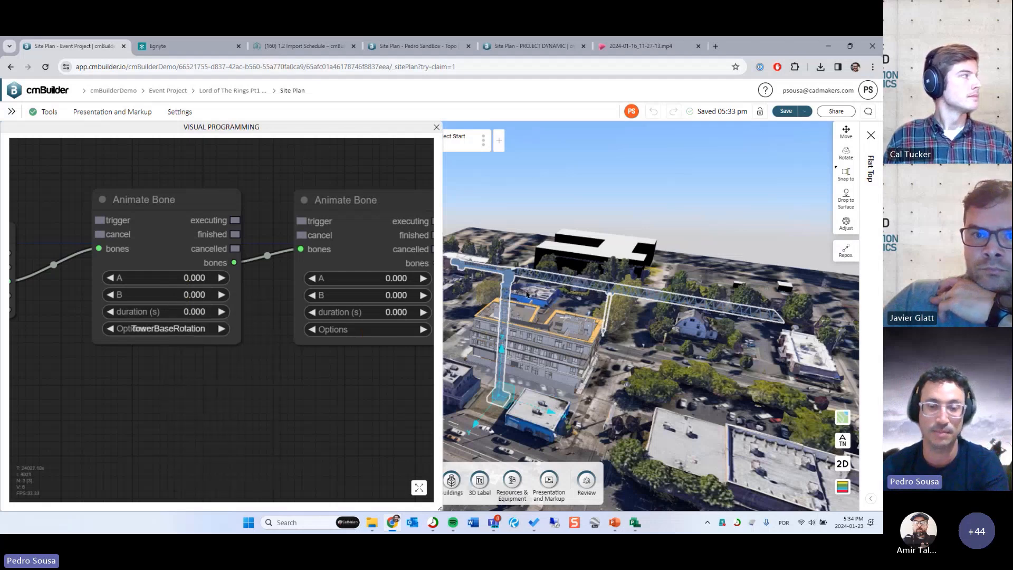
- Set the first Animate Bone node's B value to 180 and its duration to 2 seconds
{"action": "left_click", "coordinate": [195, 278]}
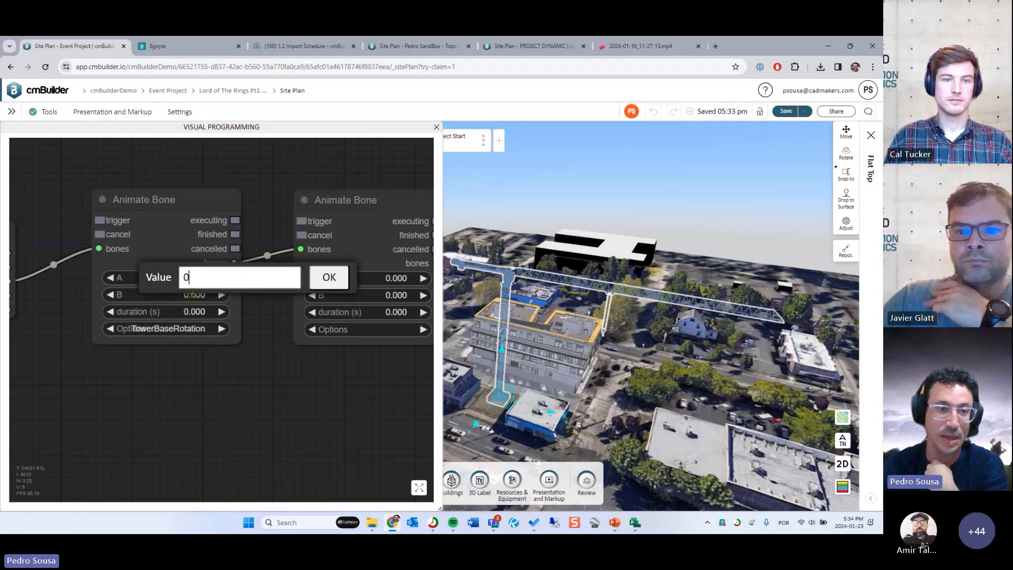
{"action": "type", "text": "180"}
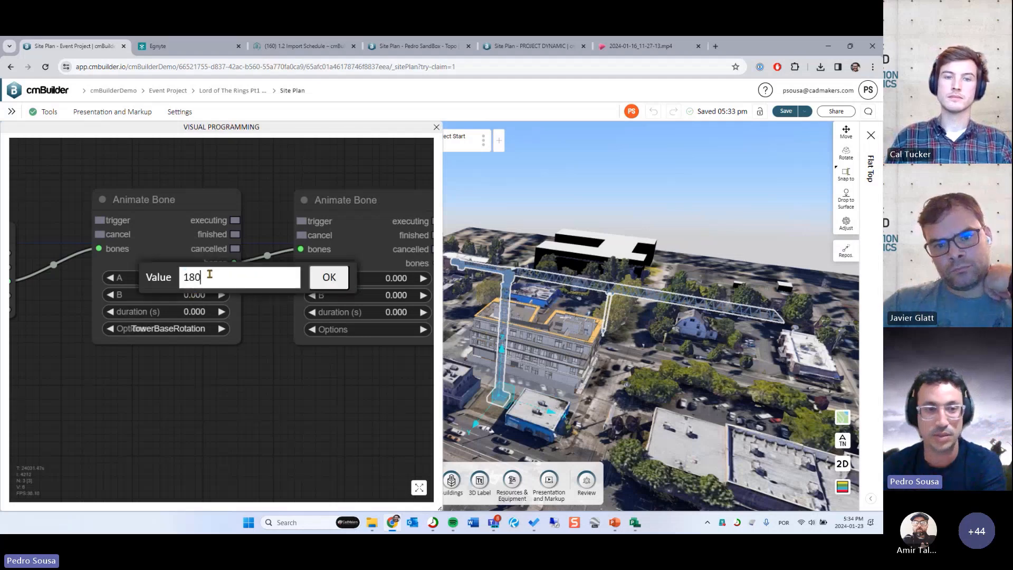
{"action": "key", "text": "Return"}
{"action": "left_click", "coordinate": [189, 312]}
{"action": "type", "text": "2"}
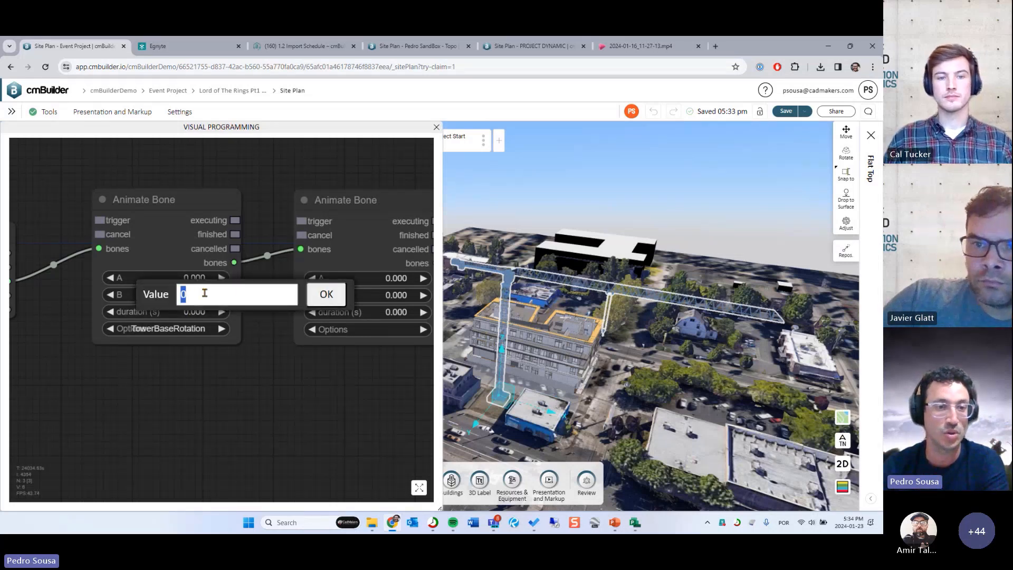
{"action": "key", "text": "Return"}
- Set the second Animate Bone node's option to HookLength
{"action": "left_click_drag", "start_coordinate": [292, 367], "coordinate": [180, 363]}
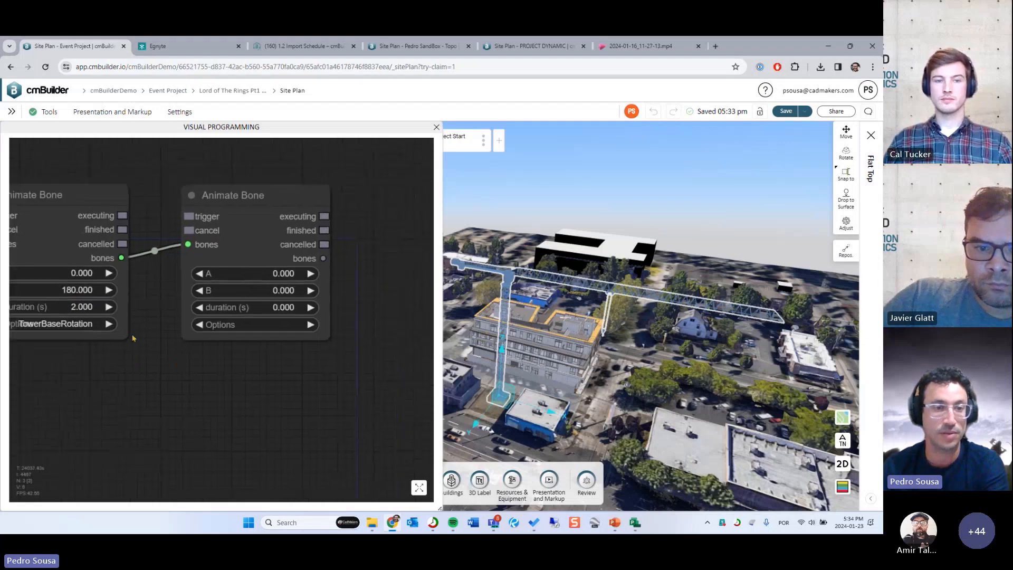
{"action": "left_click", "coordinate": [245, 325]}
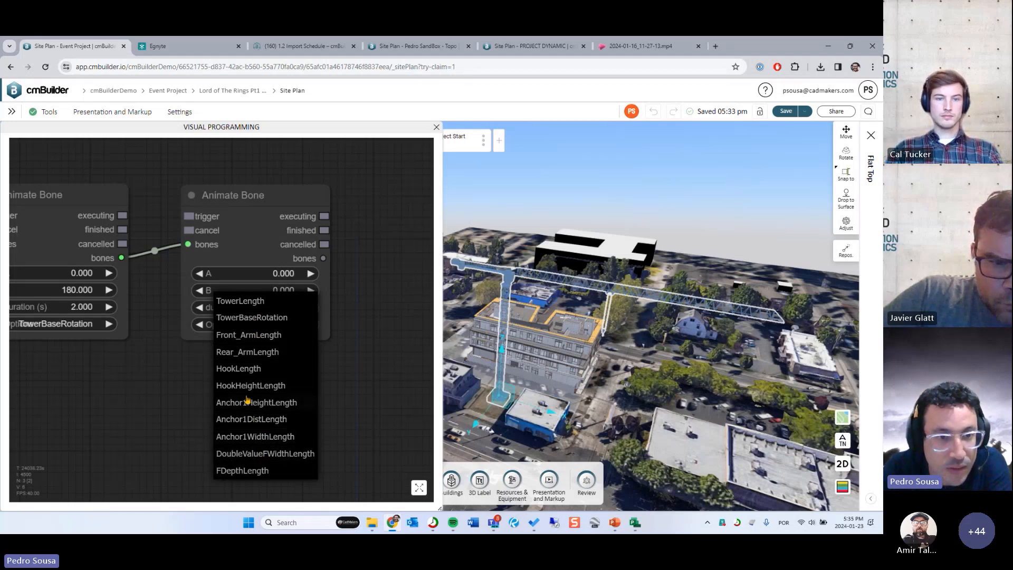
{"action": "left_click", "coordinate": [250, 368]}
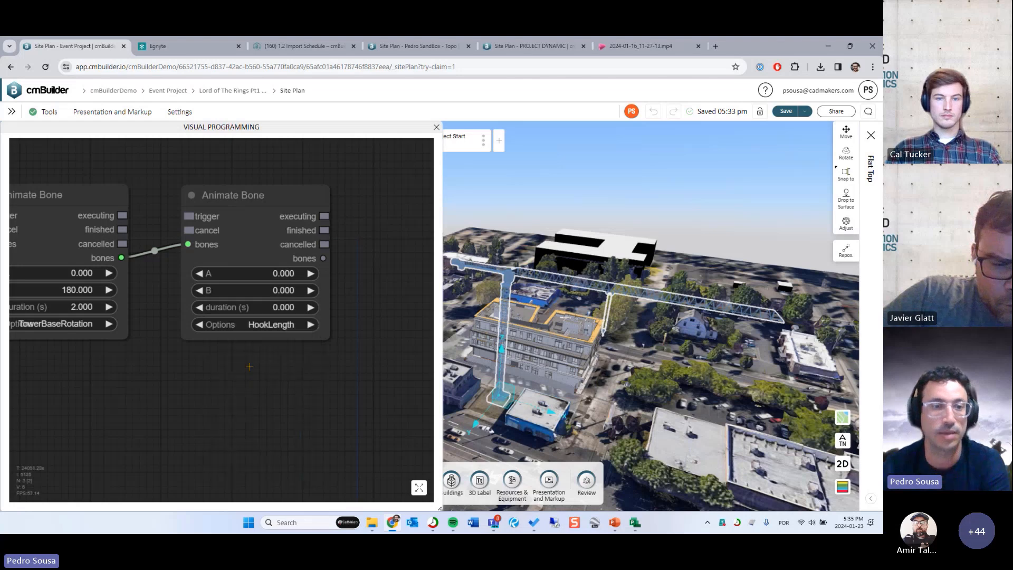
- Set the HookLength node's A value to 10, B value to 30 and duration to 2 seconds
{"action": "left_click_drag", "start_coordinate": [283, 360], "coordinate": [293, 360]}
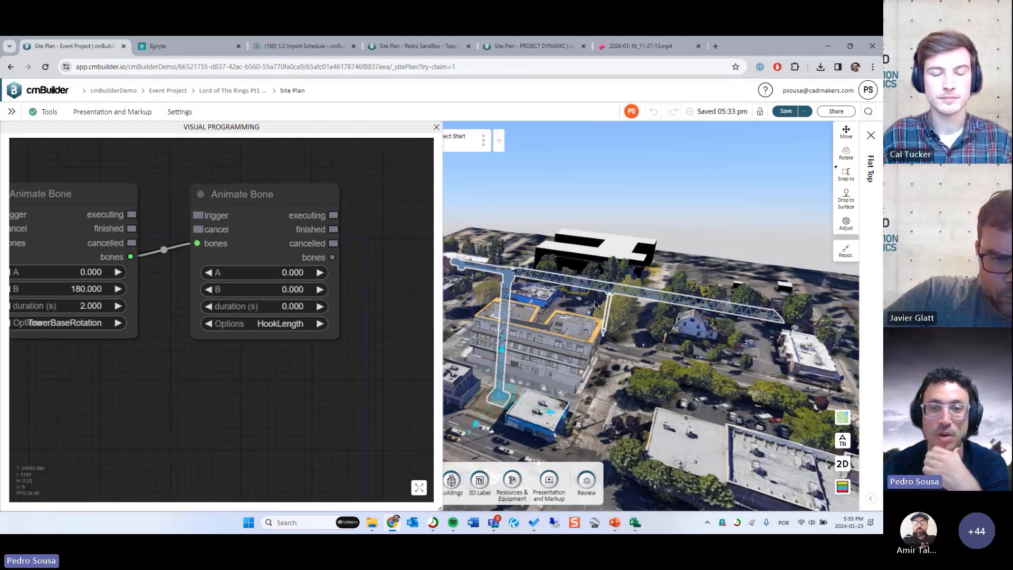
{"action": "left_click", "coordinate": [302, 272]}
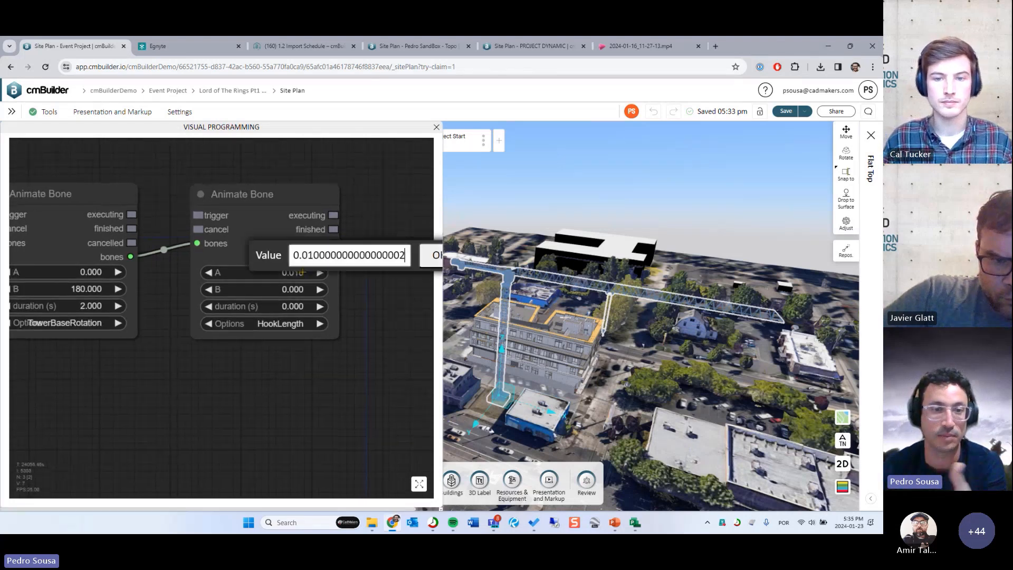
{"action": "double_click", "coordinate": [305, 260]}
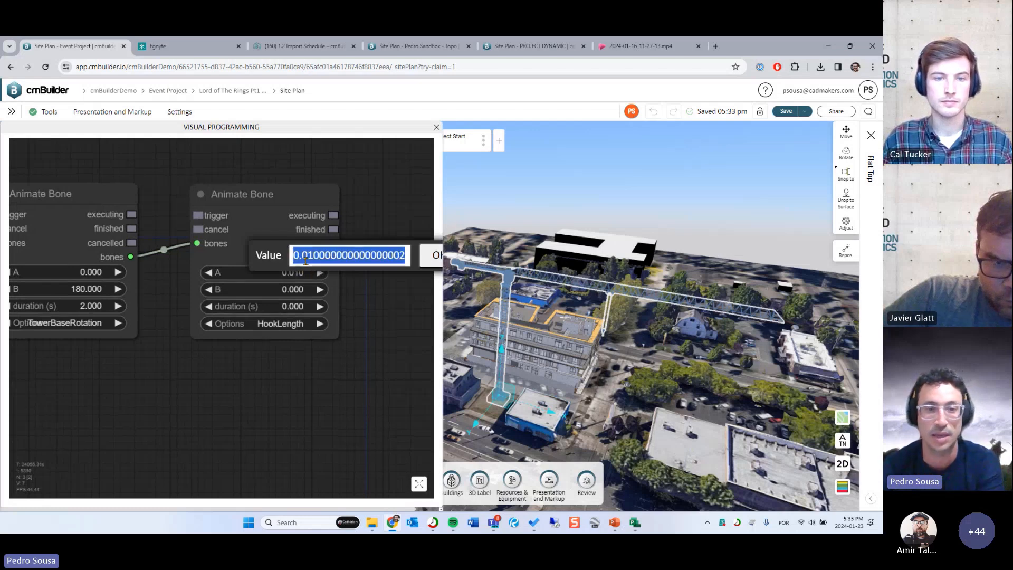
{"action": "type", "text": "10"}
{"action": "key", "text": "Return"}
{"action": "left_click", "coordinate": [312, 290]}
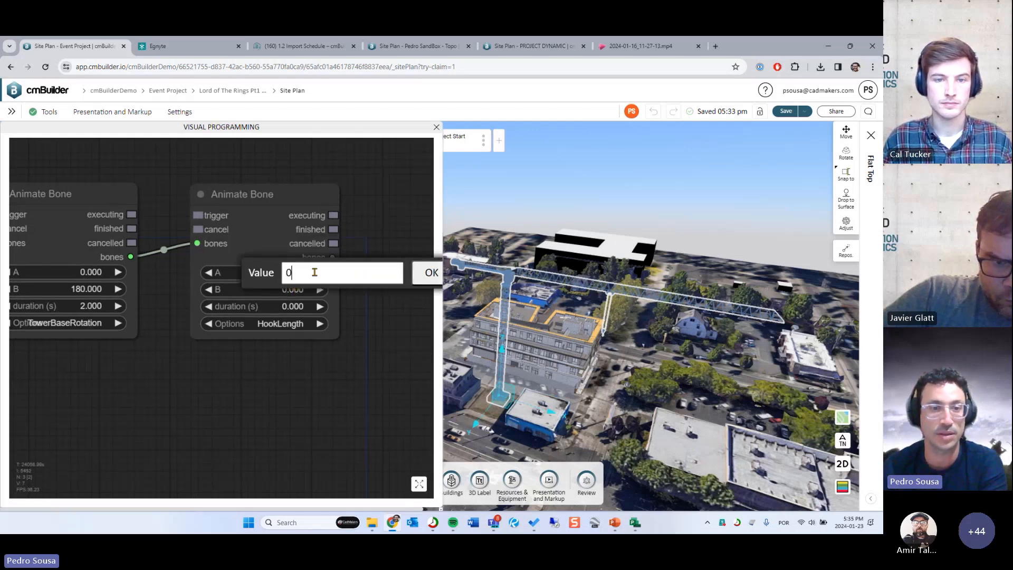
{"action": "type", "text": "30"}
{"action": "key", "text": "Return"}
{"action": "left_click", "coordinate": [295, 311]}
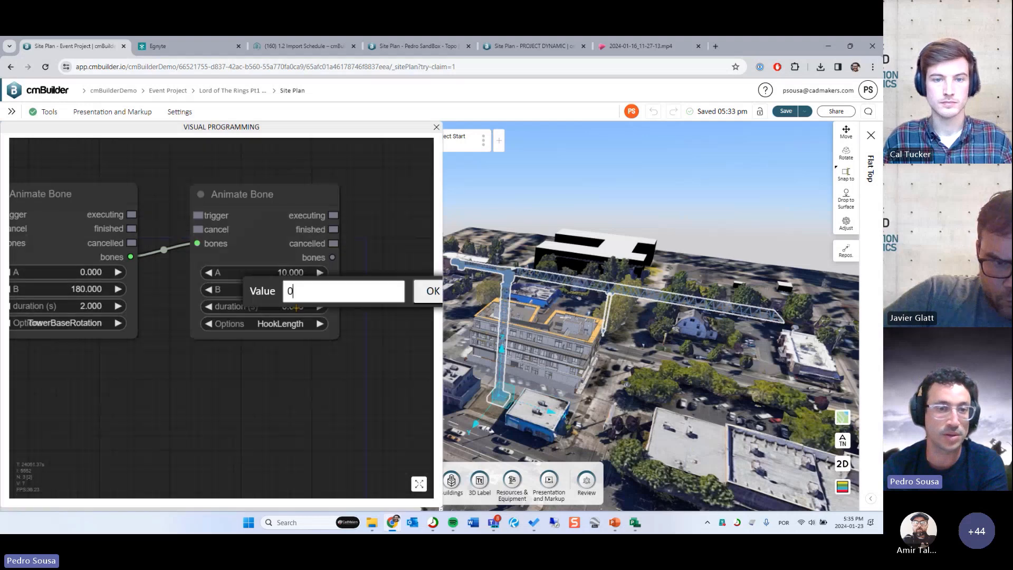
{"action": "type", "text": "2"}
{"action": "key", "text": "Return"}
- Clone the HookLength node, place the copy to its right and connect the original's bones output to the copy's bones input
{"action": "left_click_drag", "start_coordinate": [349, 344], "coordinate": [274, 338]}
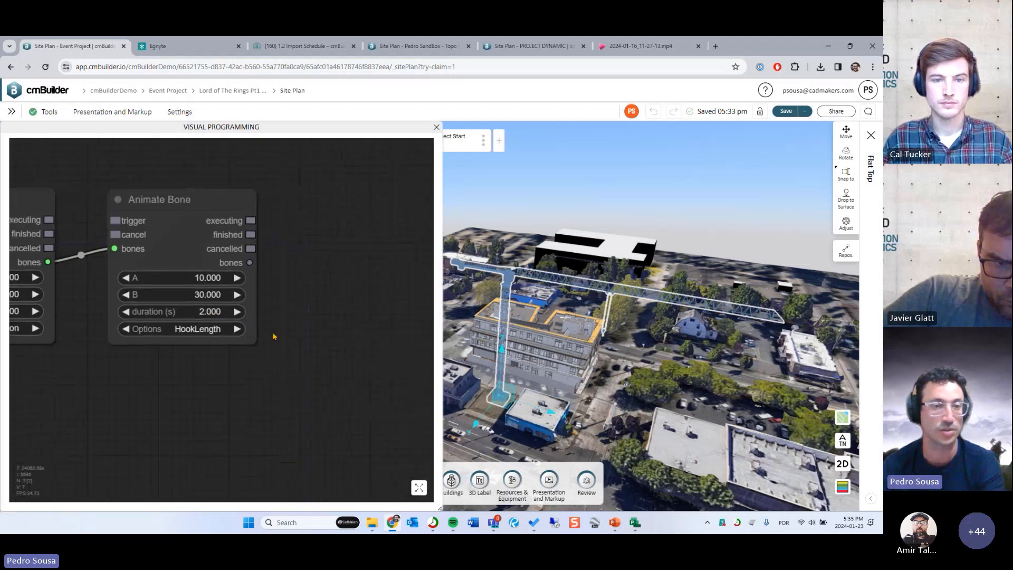
{"action": "right_click", "coordinate": [187, 235]}
{"action": "left_click", "coordinate": [204, 311]}
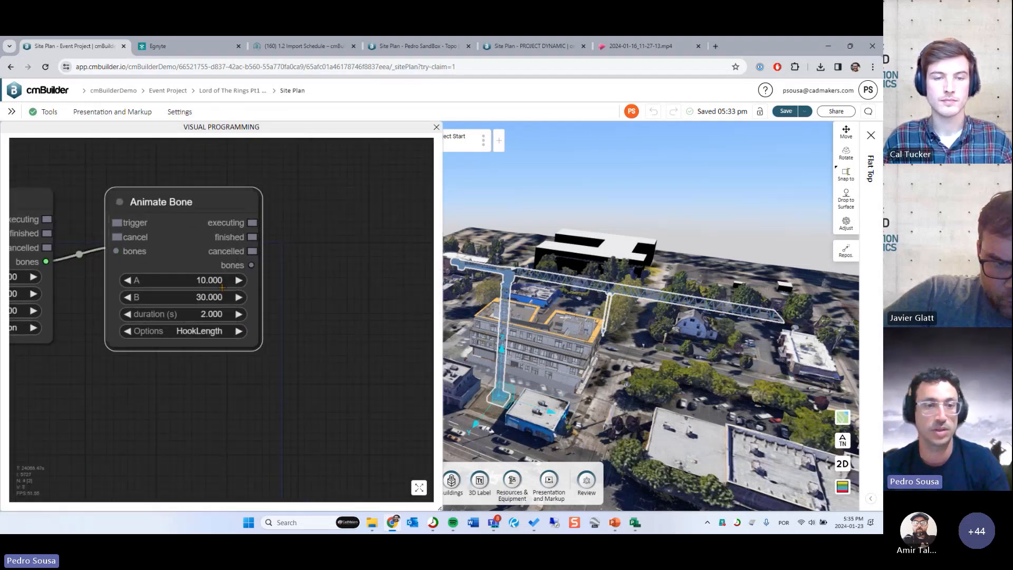
{"action": "left_click_drag", "start_coordinate": [196, 237], "coordinate": [372, 228]}
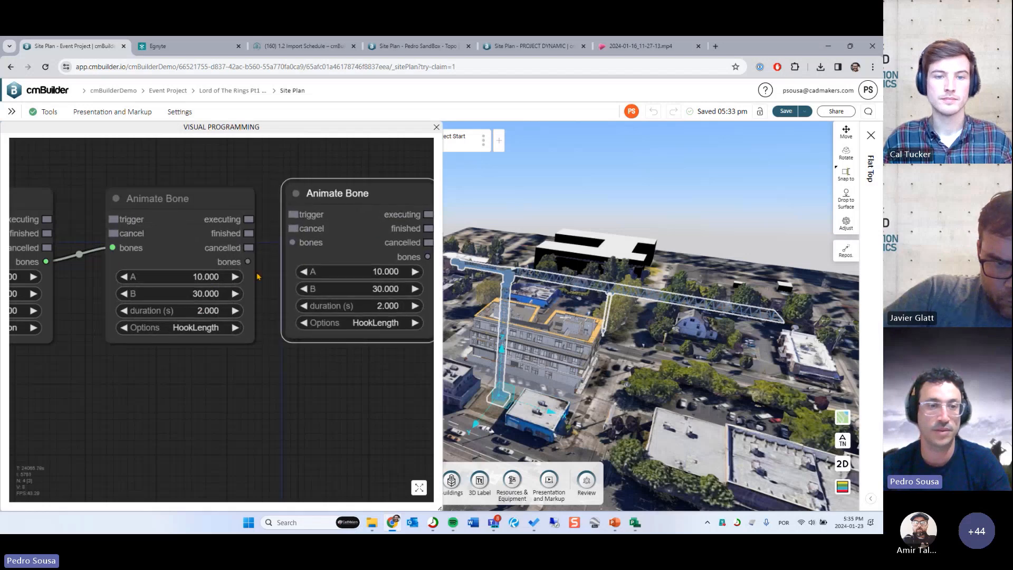
{"action": "left_click_drag", "start_coordinate": [247, 262], "coordinate": [292, 242]}
- Set the third Animate Bone node's option to HookHeightLength and its B value to 50
{"action": "left_click", "coordinate": [375, 322]}
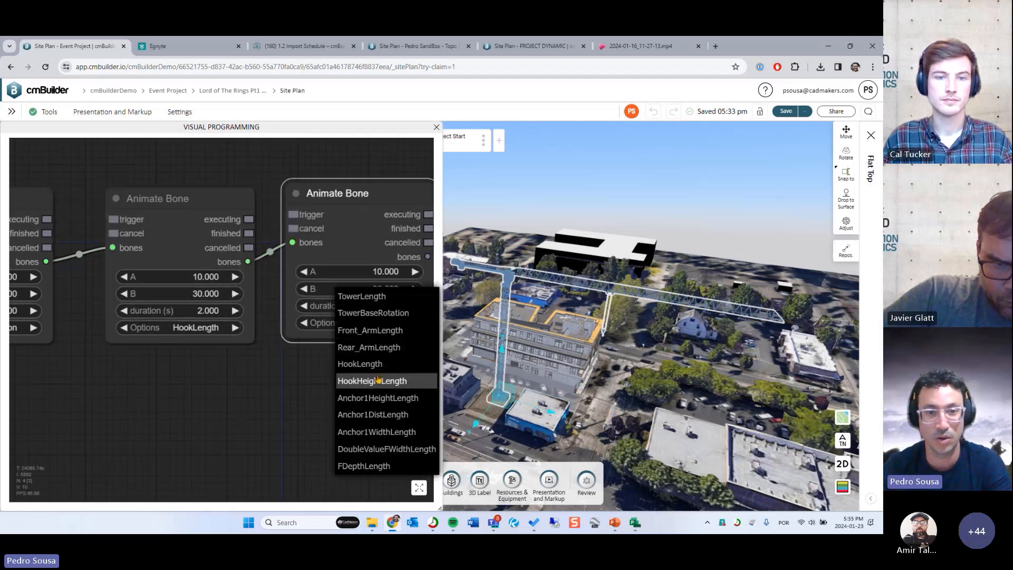
{"action": "left_click", "coordinate": [375, 381]}
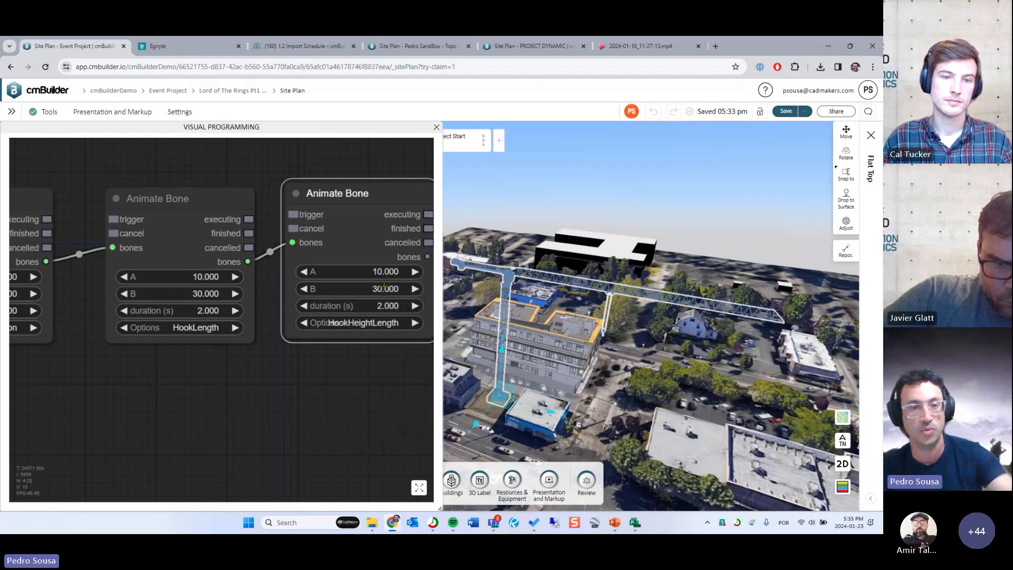
{"action": "left_click", "coordinate": [351, 287]}
{"action": "double_click", "coordinate": [350, 280]}
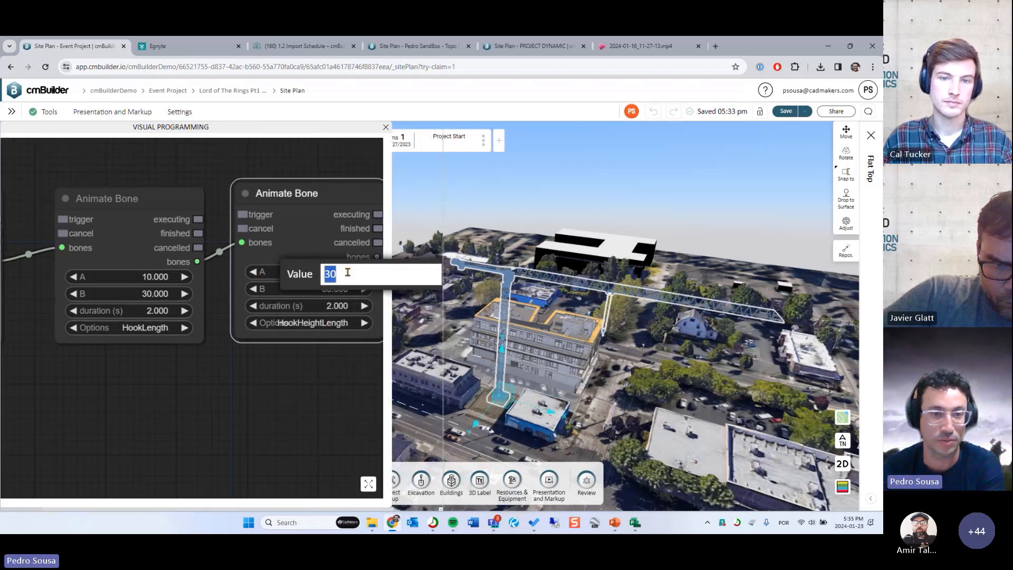
{"action": "type", "text": "50"}
{"action": "key", "text": "Return"}
- Chain the three Animate Bone nodes by connecting each finished output to the trigger input of the following node
{"action": "scroll", "coordinate": [278, 356], "scroll_direction": "down", "scroll_amount": 3}
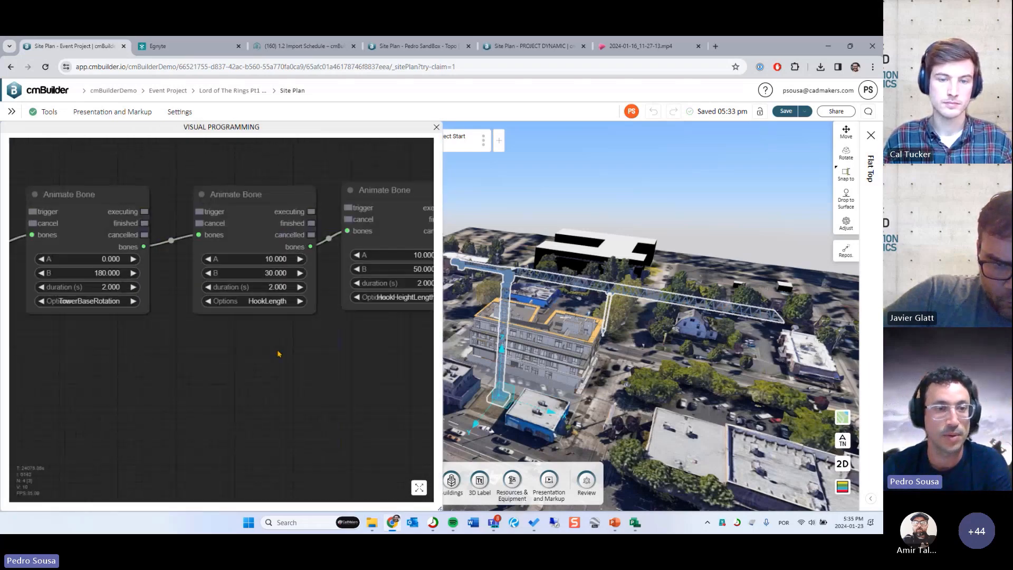
{"action": "left_click_drag", "start_coordinate": [212, 349], "coordinate": [221, 334]}
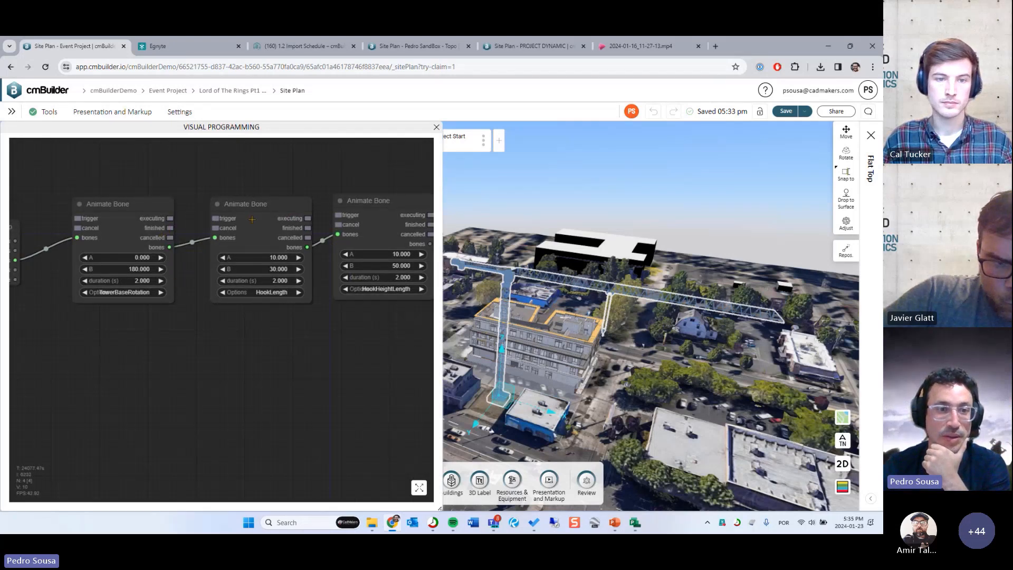
{"action": "left_click_drag", "start_coordinate": [170, 228], "coordinate": [213, 219]}
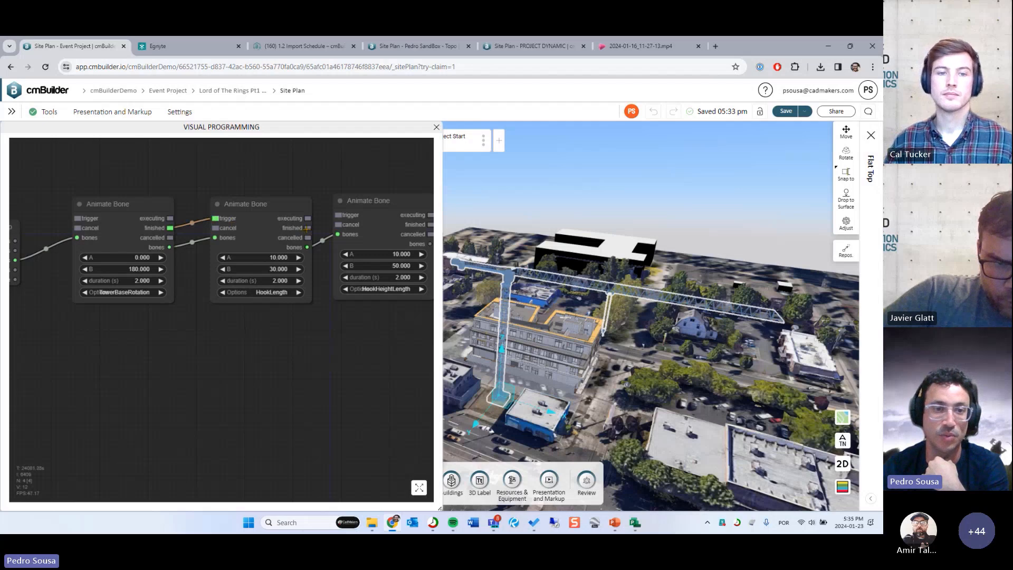
{"action": "left_click_drag", "start_coordinate": [306, 229], "coordinate": [341, 215]}
- Add a Sequence node below the chain, linking the third node's finished output to its first input and its first output to the first node's trigger
{"action": "left_click_drag", "start_coordinate": [338, 360], "coordinate": [293, 362]}
{"action": "left_click_drag", "start_coordinate": [175, 360], "coordinate": [197, 351]}
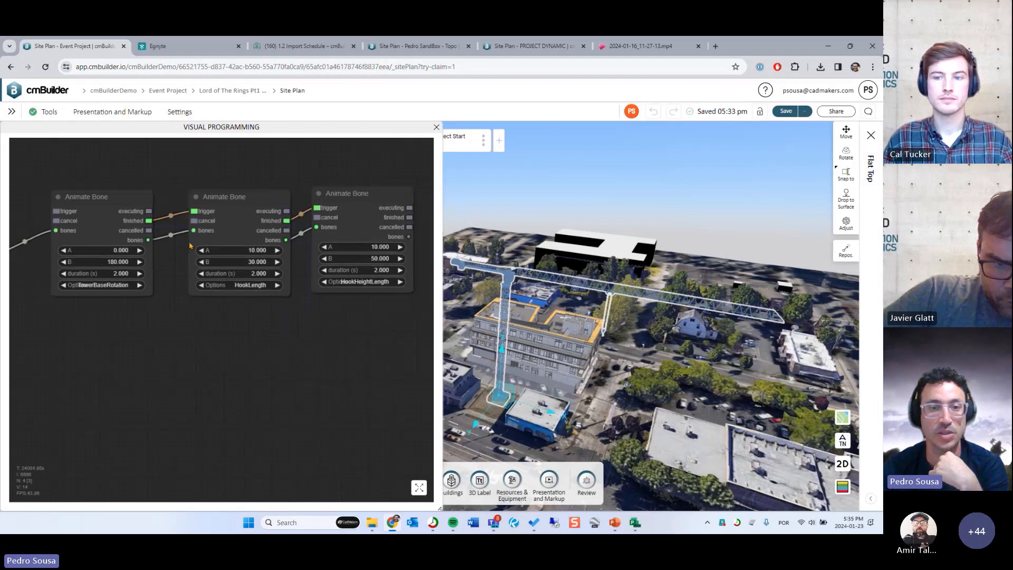
{"action": "double_click", "coordinate": [224, 351]}
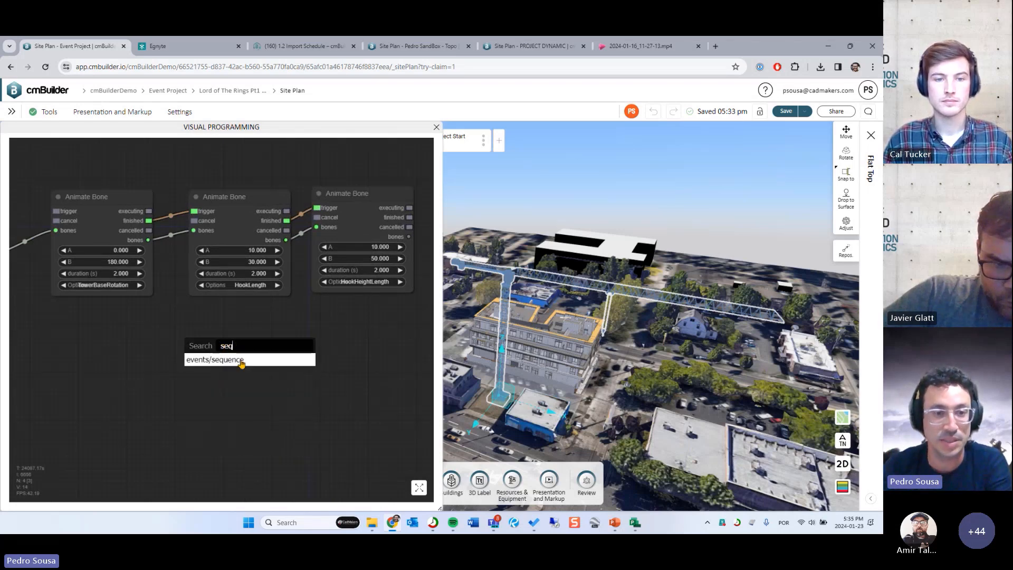
{"action": "left_click", "coordinate": [240, 360]}
{"action": "left_click_drag", "start_coordinate": [240, 368], "coordinate": [195, 354]}
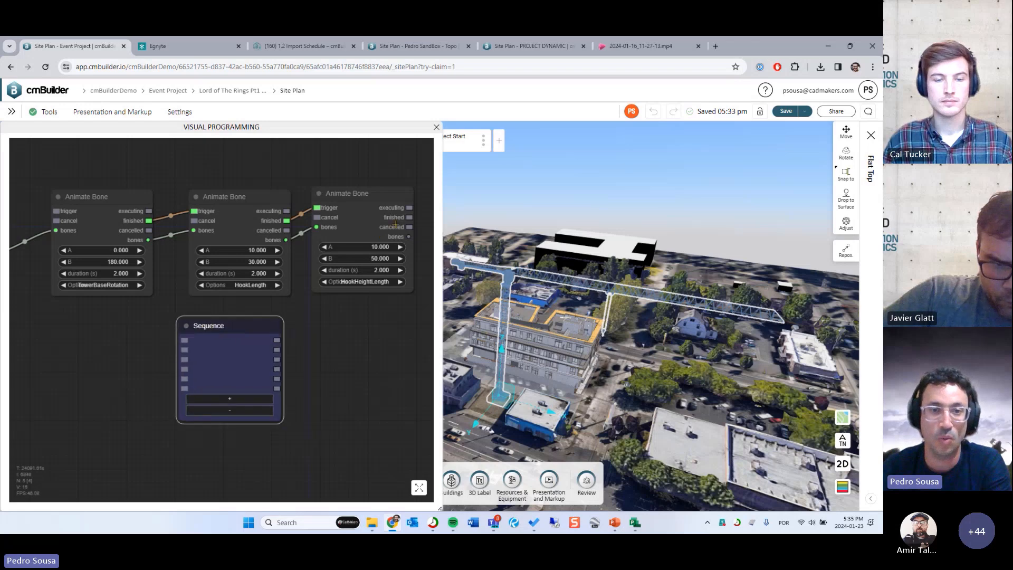
{"action": "left_click_drag", "start_coordinate": [410, 217], "coordinate": [184, 340]}
{"action": "left_click_drag", "start_coordinate": [277, 340], "coordinate": [56, 211]}
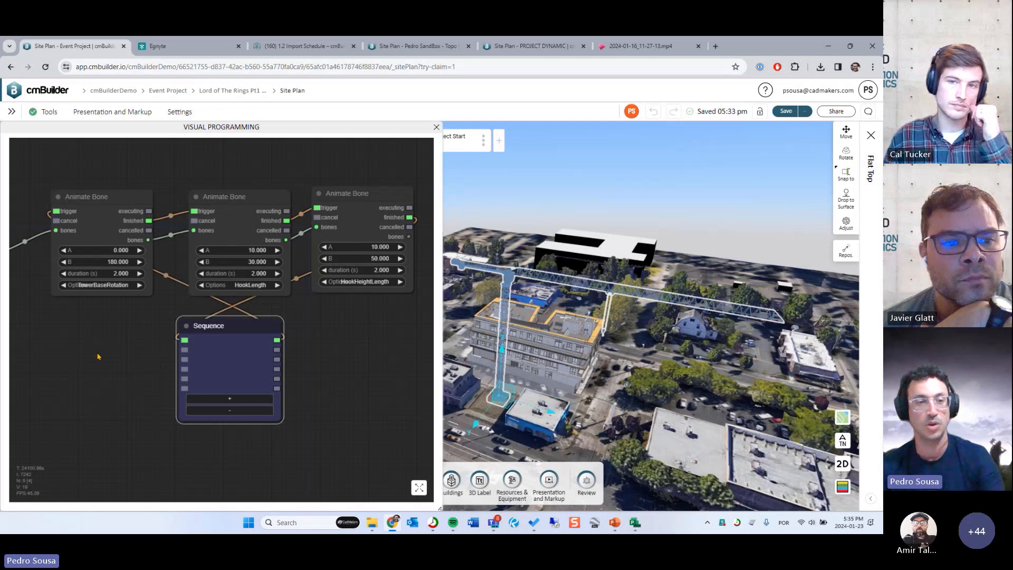
- Add a Button node connected to the Sequence node's second input, and use it to start the crane animation
{"action": "left_click", "coordinate": [98, 356]}
{"action": "double_click", "coordinate": [98, 356]}
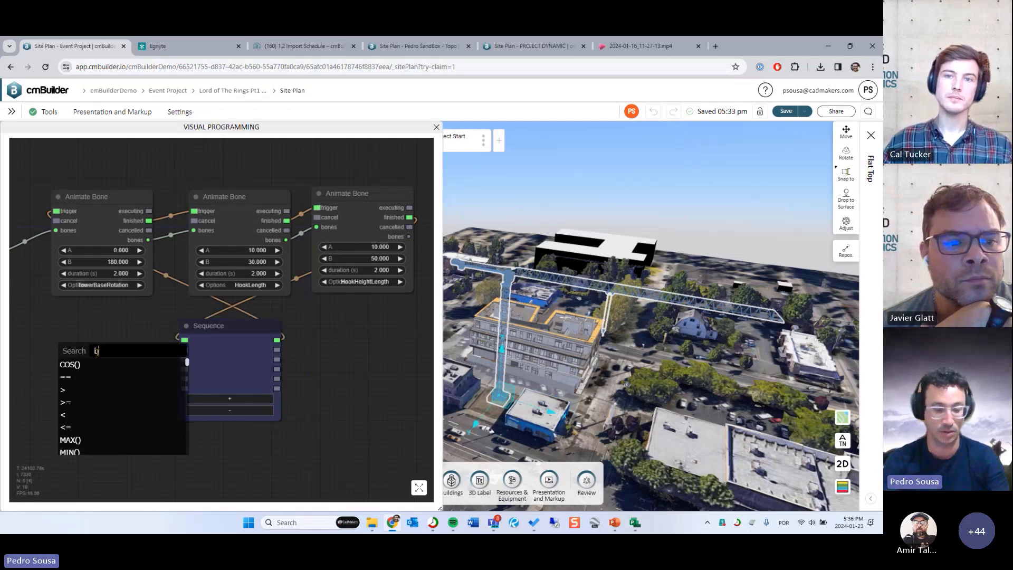
{"action": "type", "text": "button"}
{"action": "left_click", "coordinate": [127, 365]}
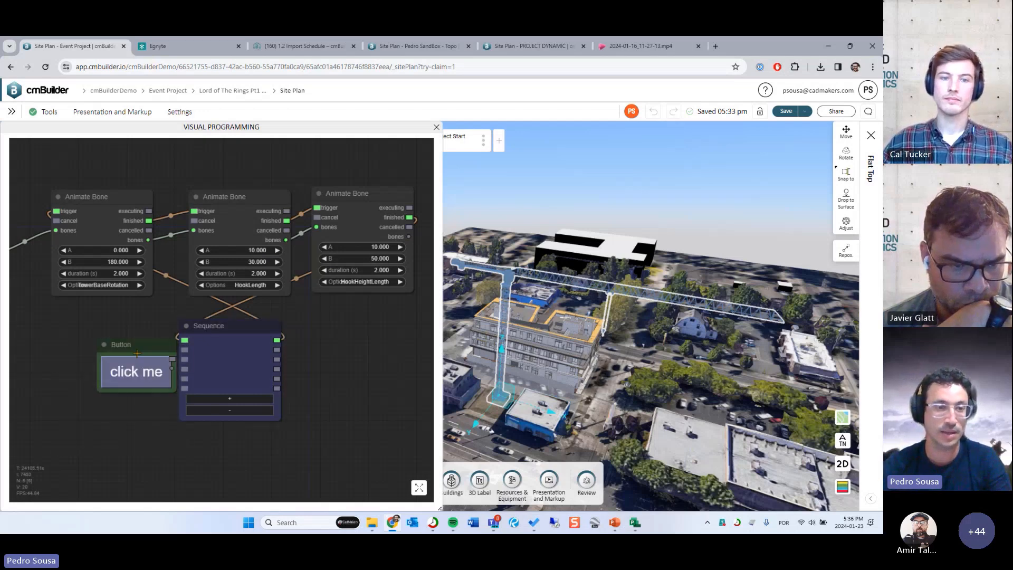
{"action": "left_click_drag", "start_coordinate": [138, 348], "coordinate": [183, 350]}
{"action": "left_click", "coordinate": [98, 349]}
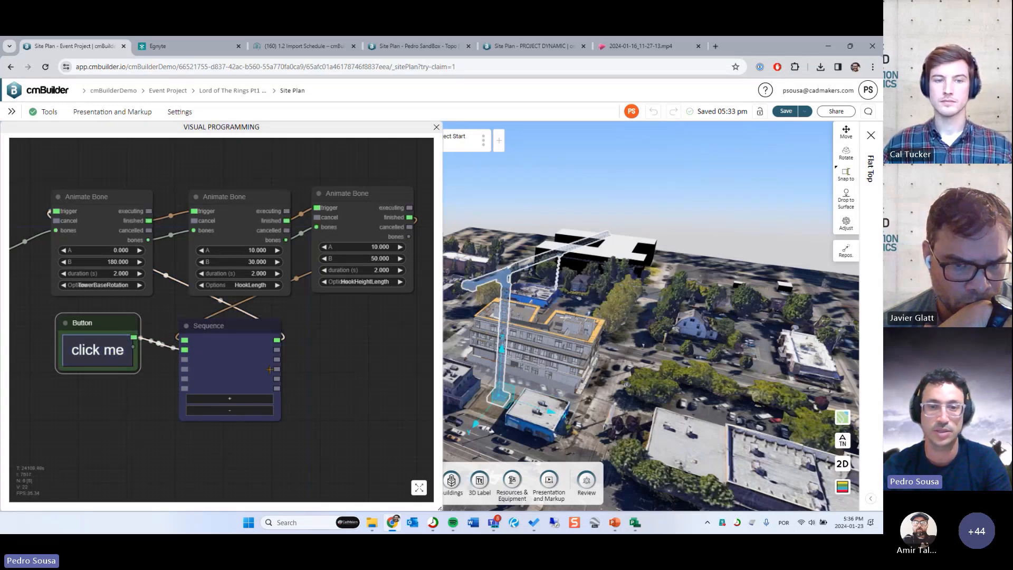
{"action": "left_click_drag", "start_coordinate": [463, 373], "coordinate": [611, 356]}
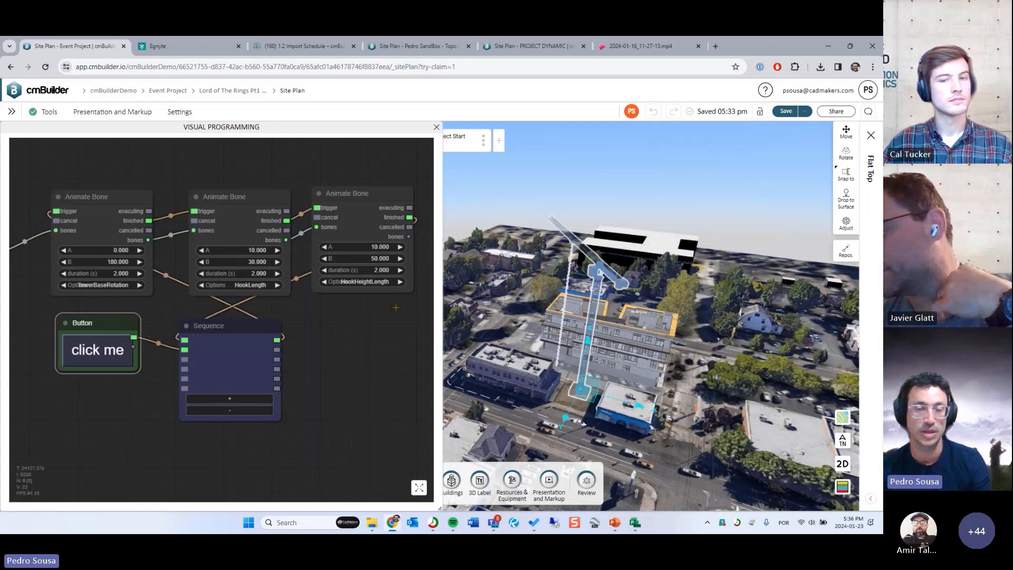
- Clone the HookHeightLength node to its right and connect the original's finished output to the copy's trigger input
{"action": "left_click_drag", "start_coordinate": [390, 352], "coordinate": [362, 352]}
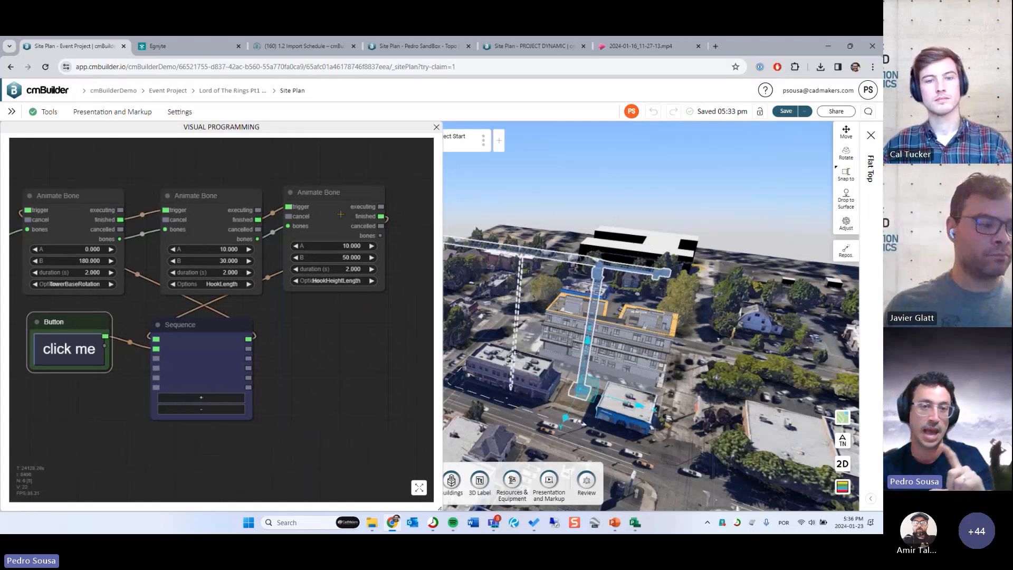
{"action": "left_click", "coordinate": [315, 225]}
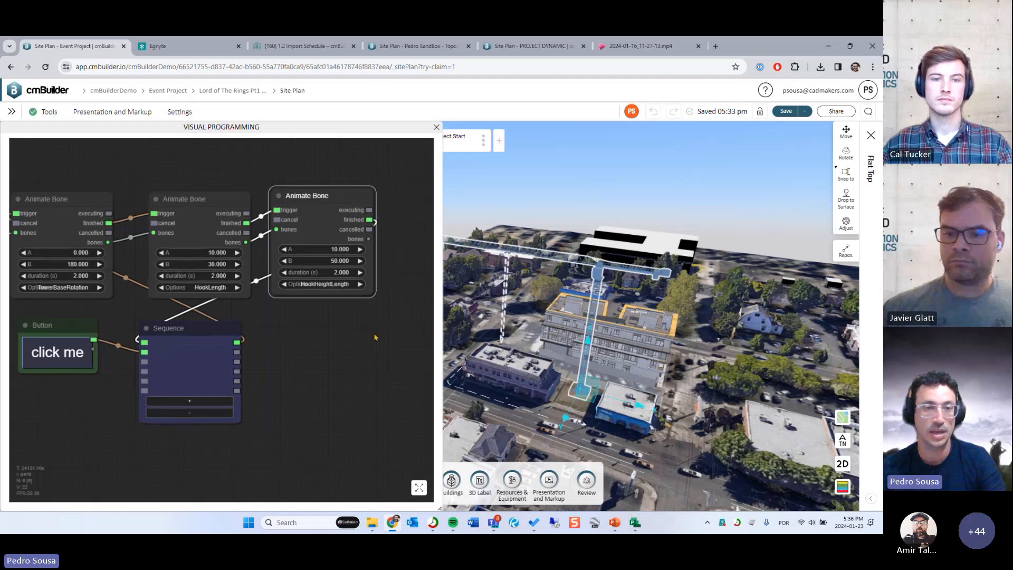
{"action": "right_click", "coordinate": [274, 232]}
{"action": "left_click_drag", "start_coordinate": [404, 312], "coordinate": [256, 346]}
{"action": "left_click", "coordinate": [294, 305]}
{"action": "left_click_drag", "start_coordinate": [184, 238], "coordinate": [312, 234]}
{"action": "left_click_drag", "start_coordinate": [227, 246], "coordinate": [260, 255]}
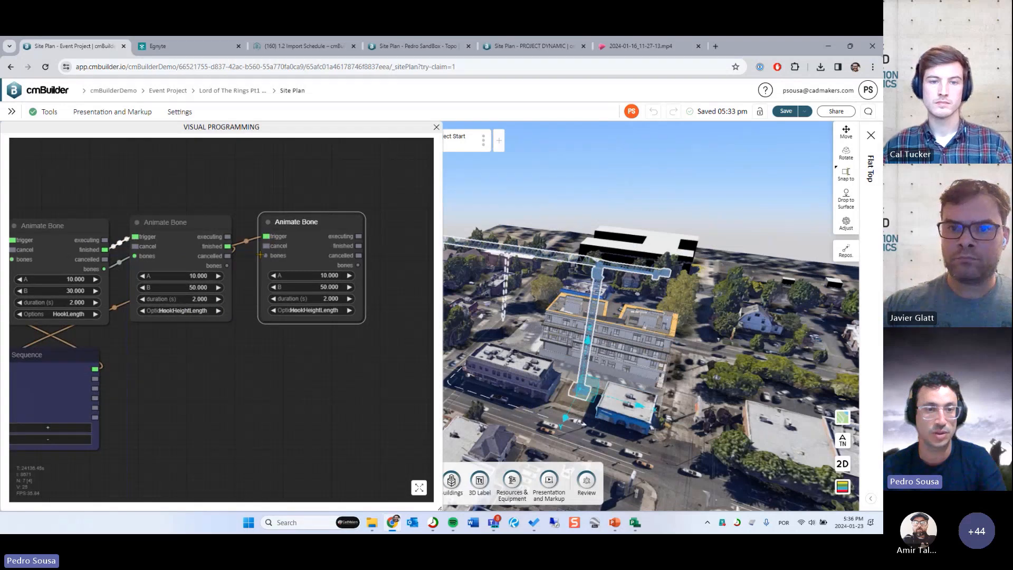
- Delete the third node's link to the Sequence node and connect its bones output to the fourth node's bones input
{"action": "right_click", "coordinate": [116, 309]}
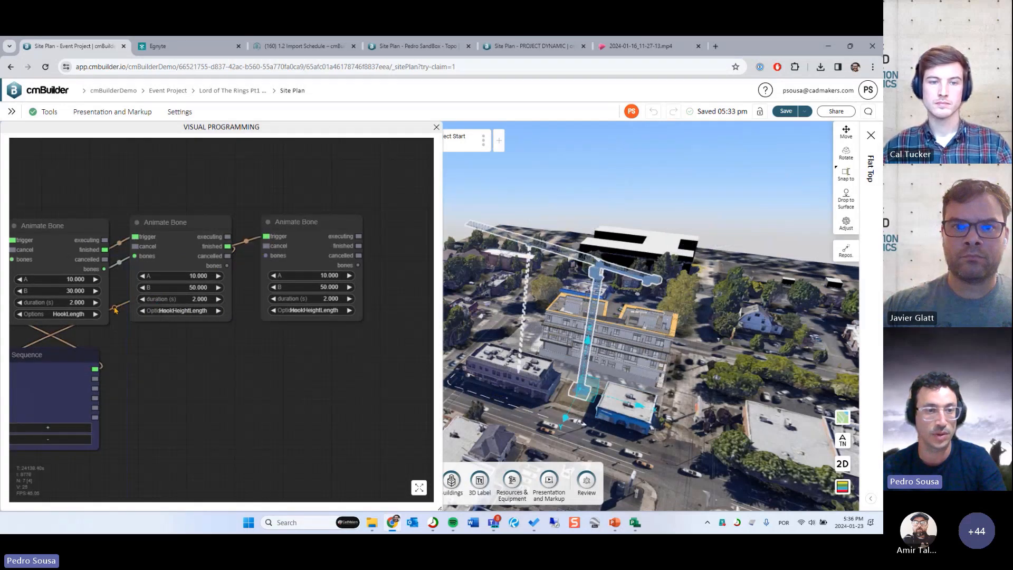
{"action": "left_click", "coordinate": [119, 321]}
{"action": "left_click_drag", "start_coordinate": [226, 266], "coordinate": [265, 256]}
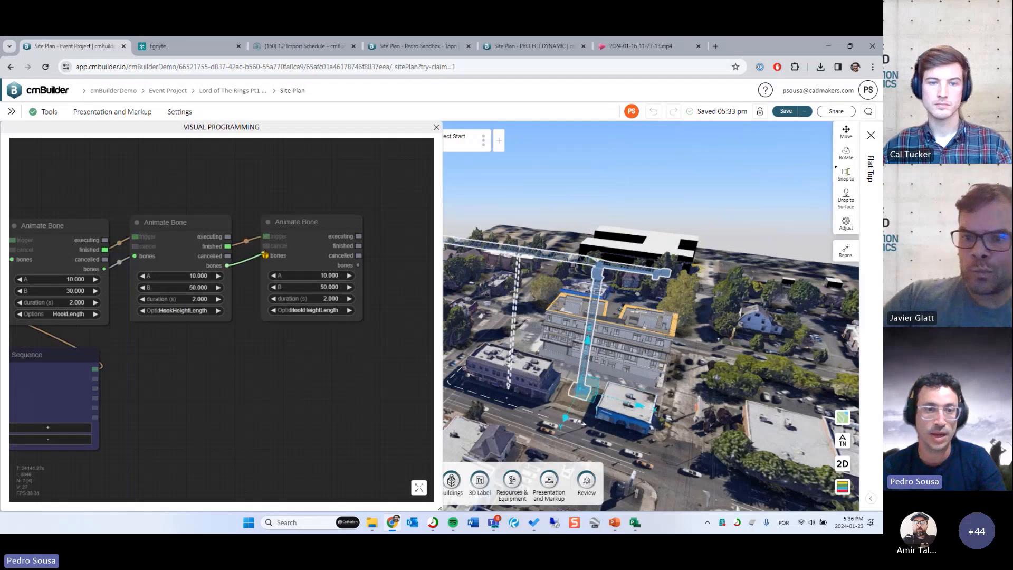
- Connect the fourth Animate Bone node's finished output to the Sequence node's first input
{"action": "left_click_drag", "start_coordinate": [260, 384], "coordinate": [323, 369]}
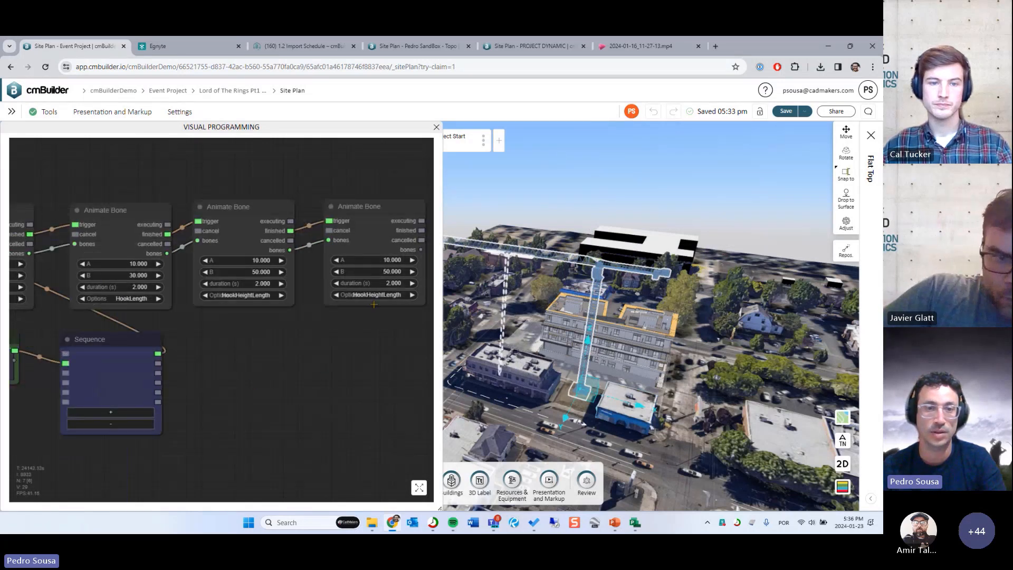
{"action": "scroll", "coordinate": [374, 305], "scroll_direction": "down", "scroll_amount": 1}
{"action": "mouse_move", "coordinate": [417, 237]}
{"action": "left_mouse_down"}
{"action": "mouse_move", "coordinate": [68, 365]}
{"action": "mouse_move", "coordinate": [93, 348]}
{"action": "left_mouse_up"}
- Set the fourth Animate Bone node's A value to 50 and its B value to 10
{"action": "left_click", "coordinate": [388, 263]}
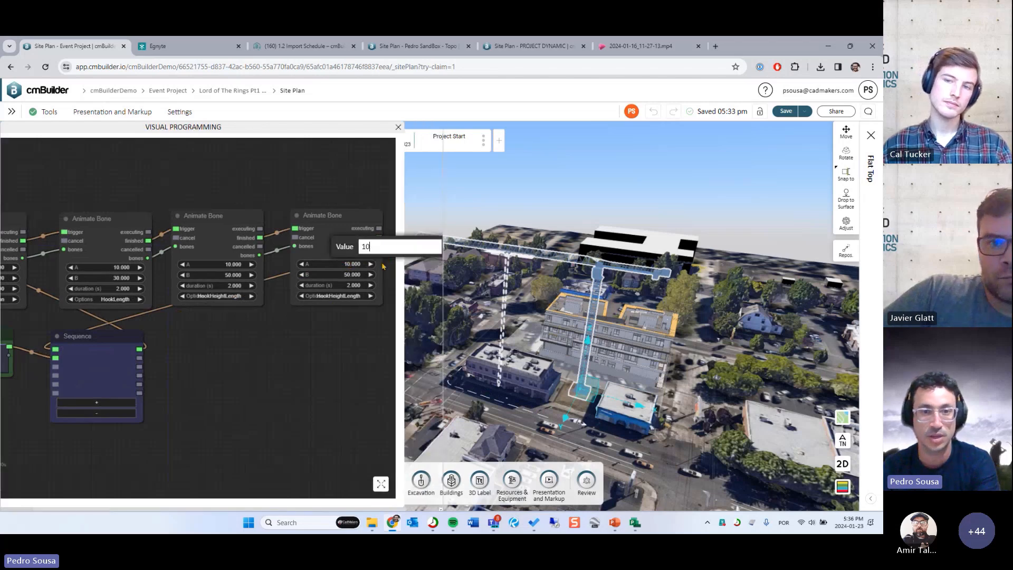
{"action": "type", "text": "50"}
{"action": "key", "text": "Return"}
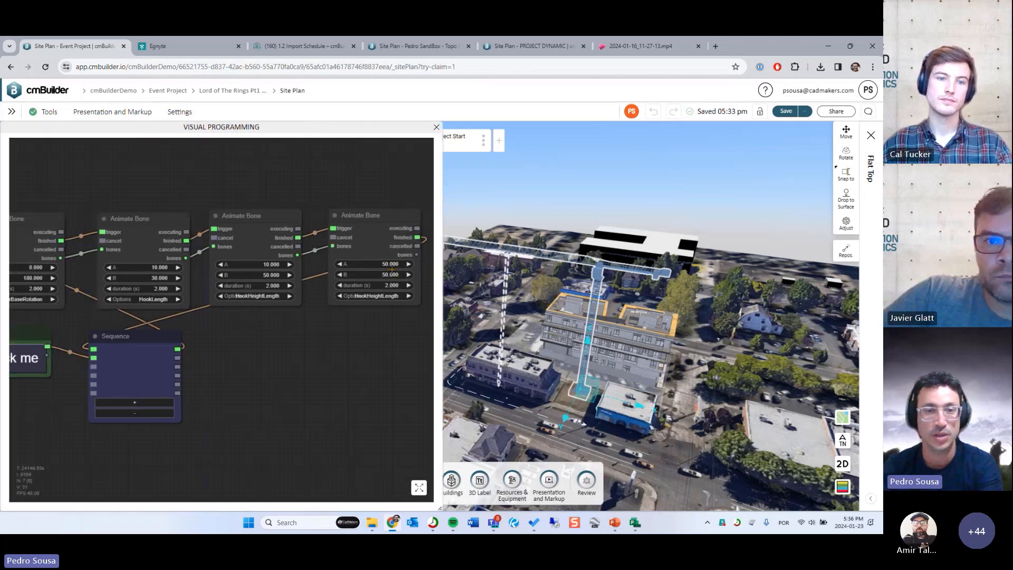
{"action": "left_click", "coordinate": [390, 275]}
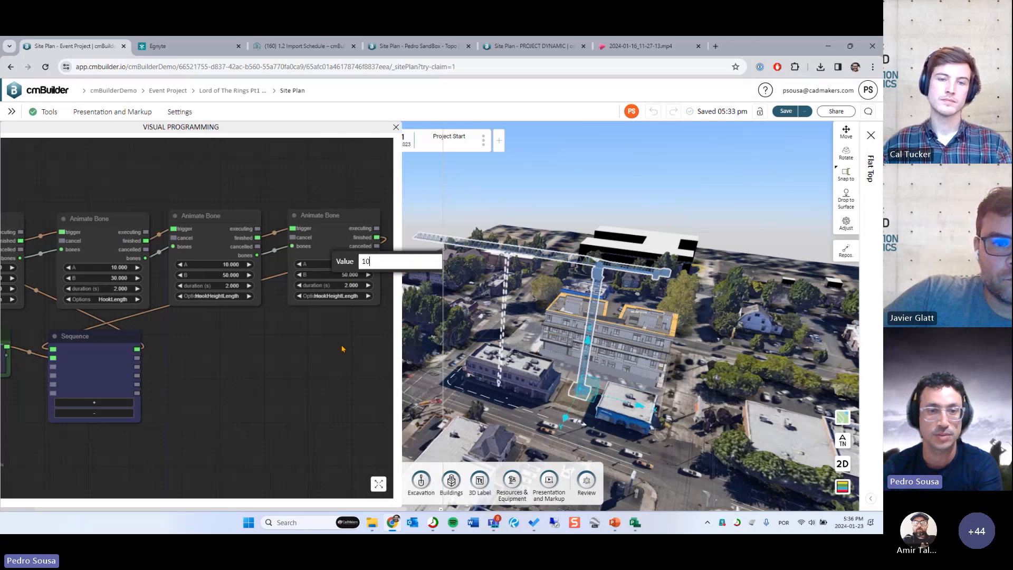
{"action": "type", "text": "10"}
{"action": "key", "text": "Return"}
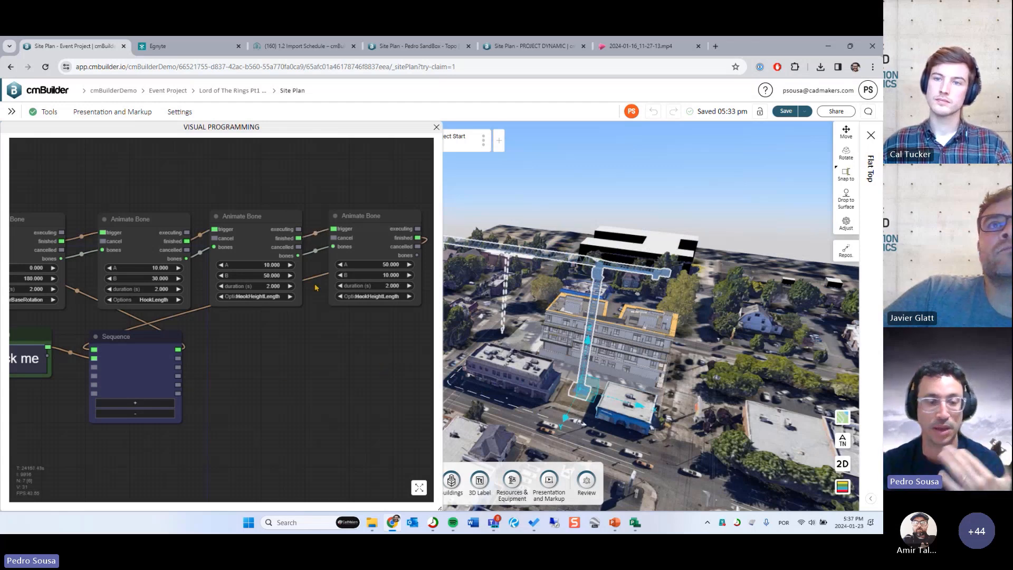
- Close the visual programming editor and the crane's properties, and watch the crane animation in the site model
{"action": "mouse_move", "coordinate": [291, 376]}
{"action": "left_mouse_down"}
{"action": "mouse_move", "coordinate": [318, 377]}
{"action": "mouse_move", "coordinate": [310, 377]}
{"action": "left_mouse_up"}
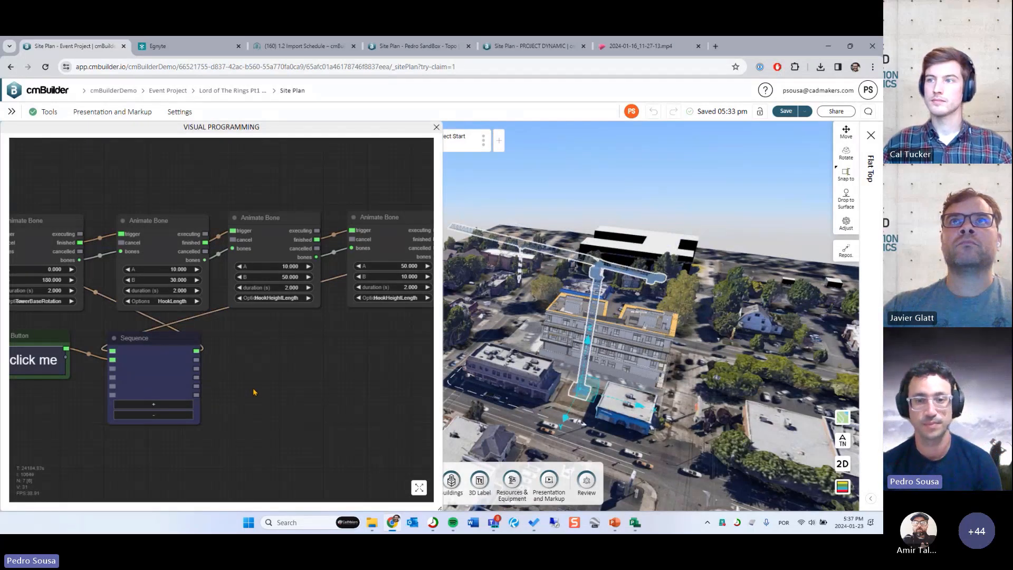
{"action": "left_click", "coordinate": [436, 128]}
{"action": "left_click", "coordinate": [631, 422]}
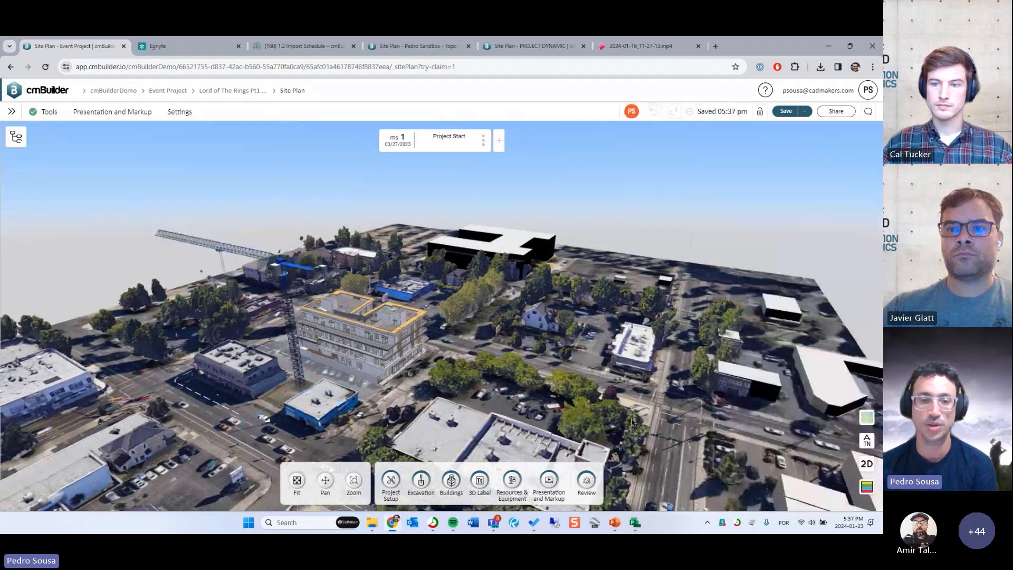
{"action": "middle_click_drag", "start_coordinate": [509, 394], "coordinate": [572, 411]}
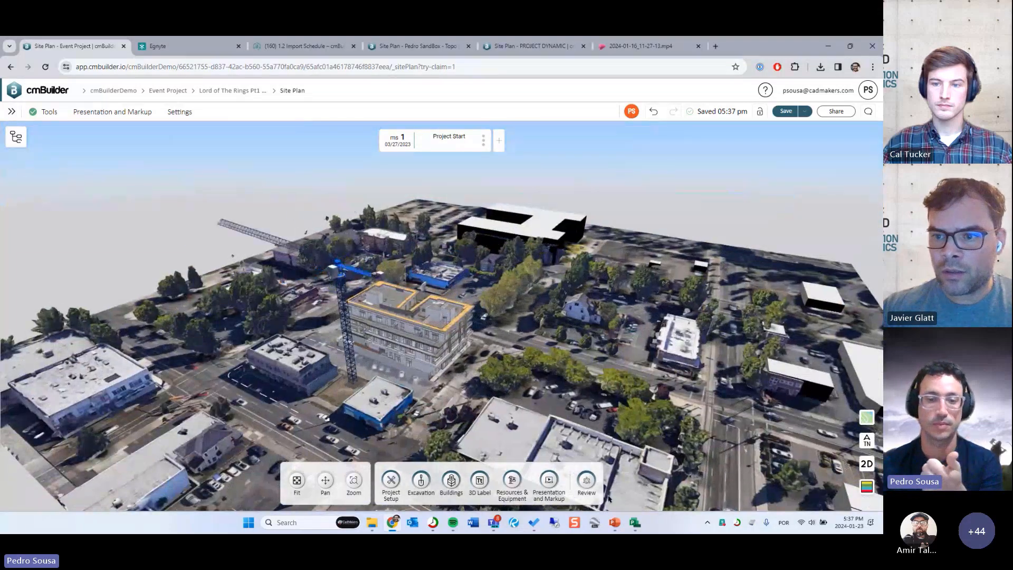
- Switch to the Creating Animations slide in PowerPoint and return to the site plan
{"action": "left_click", "coordinate": [614, 523]}
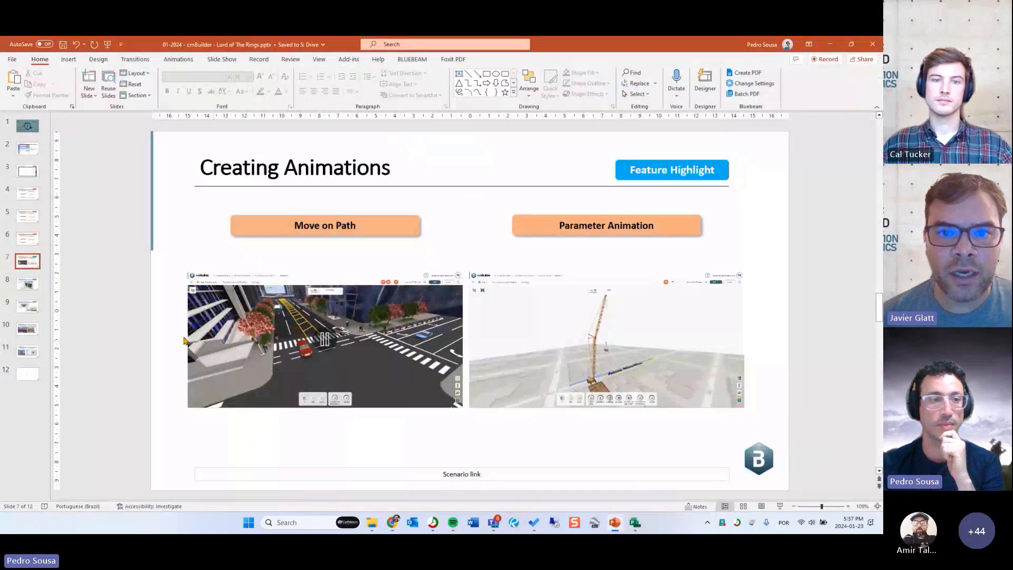
{"action": "left_click", "coordinate": [829, 45]}
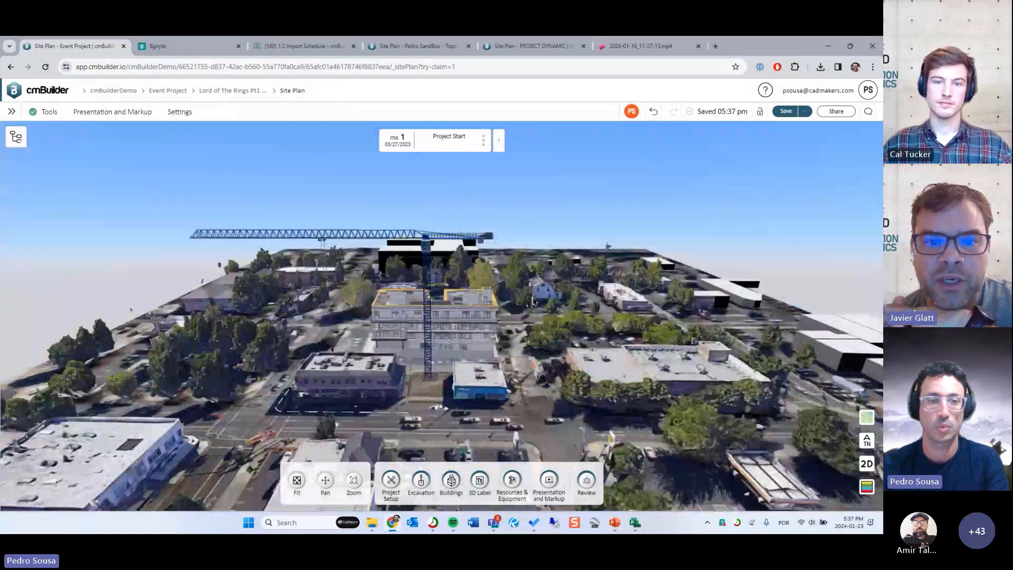
- Change the ground map from satellite imagery to the street map and hide the baseline_background model
{"action": "left_click", "coordinate": [856, 420]}
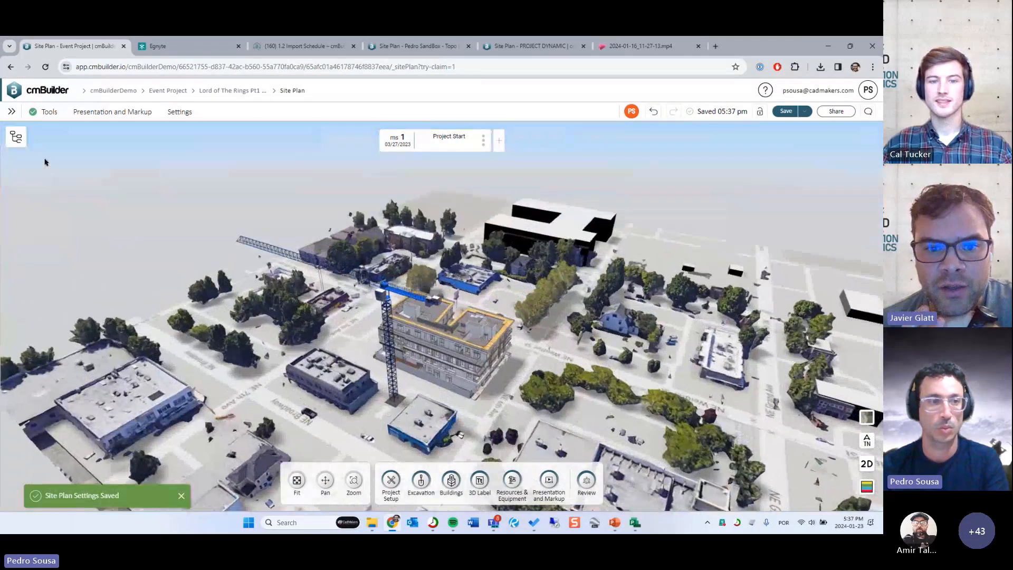
{"action": "left_click", "coordinate": [16, 137]}
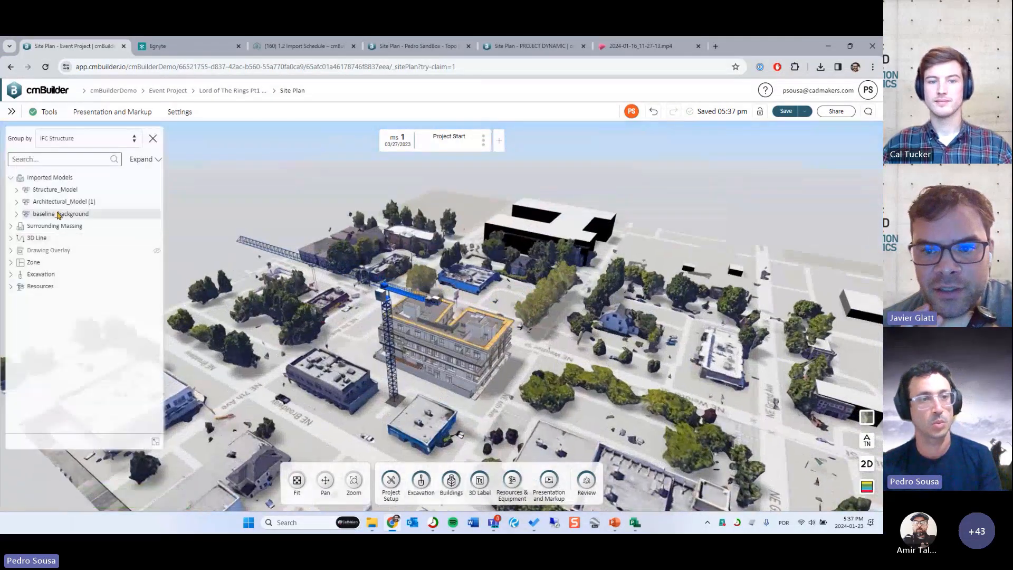
{"action": "left_click", "coordinate": [59, 214]}
{"action": "left_click", "coordinate": [156, 213]}
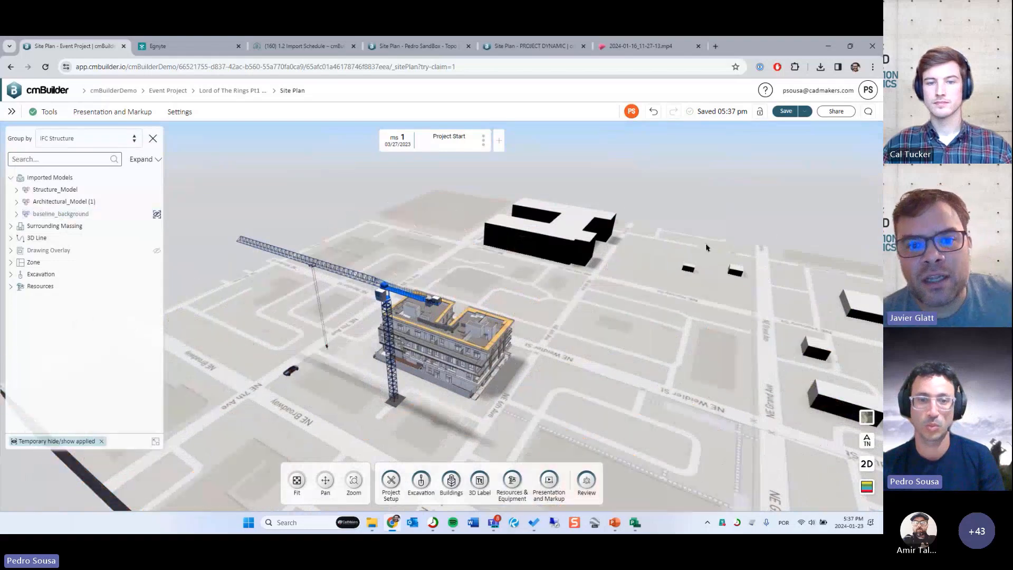
{"action": "left_click_drag", "start_coordinate": [606, 283], "coordinate": [615, 338]}
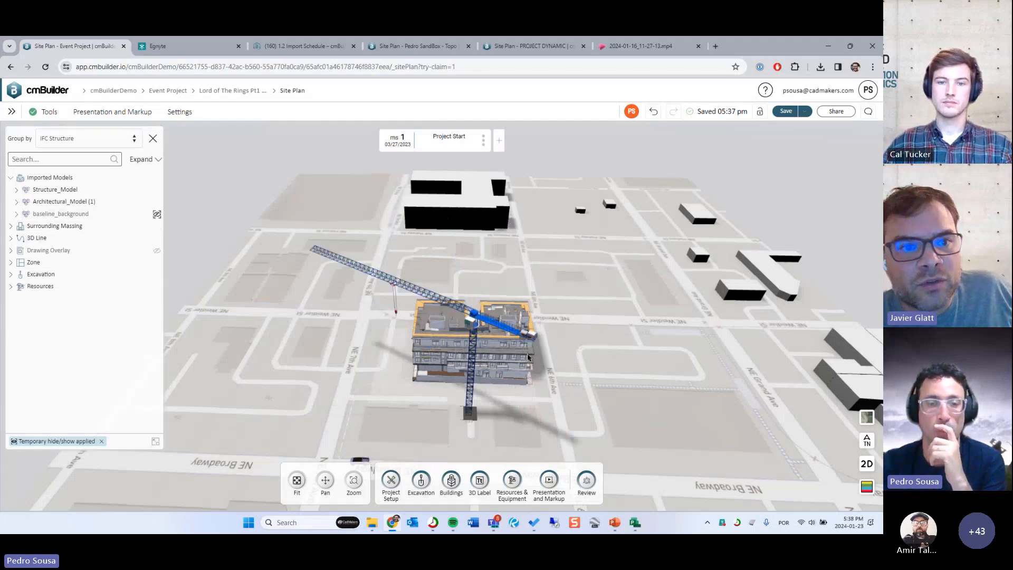
{"action": "left_click_drag", "start_coordinate": [552, 369], "coordinate": [537, 354]}
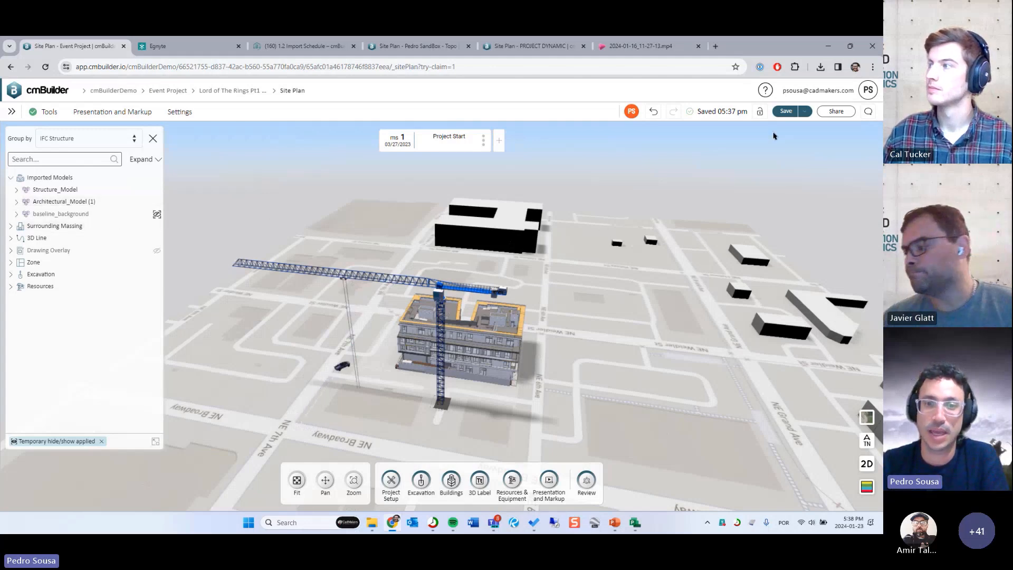
- Open the Comansa flat top crane's properties to check where its visual programming is accessed, and close them
{"action": "left_click", "coordinate": [451, 289]}
{"action": "left_click_drag", "start_coordinate": [622, 330], "coordinate": [566, 311]}
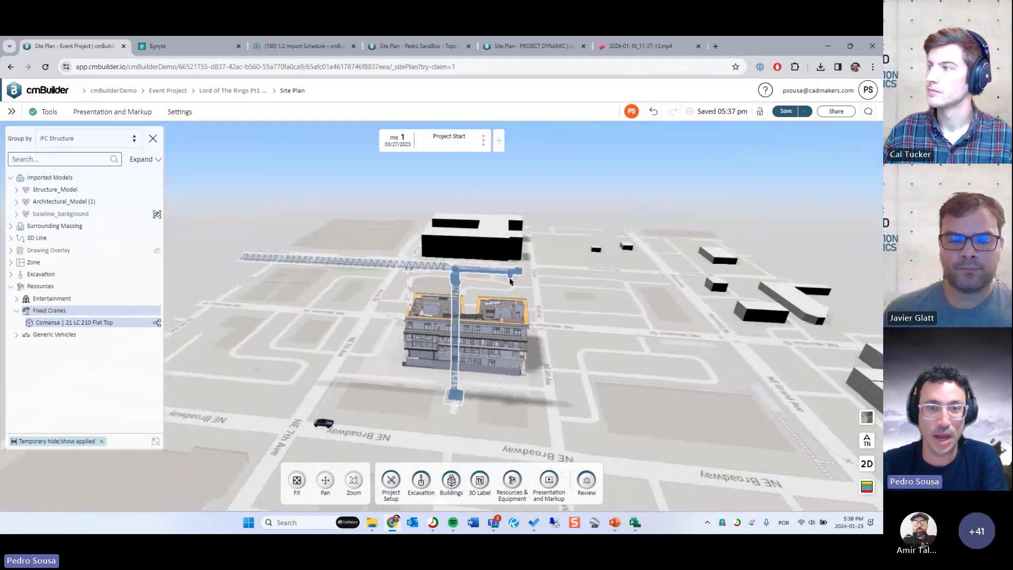
{"action": "right_click", "coordinate": [456, 280]}
{"action": "left_click", "coordinate": [485, 307]}
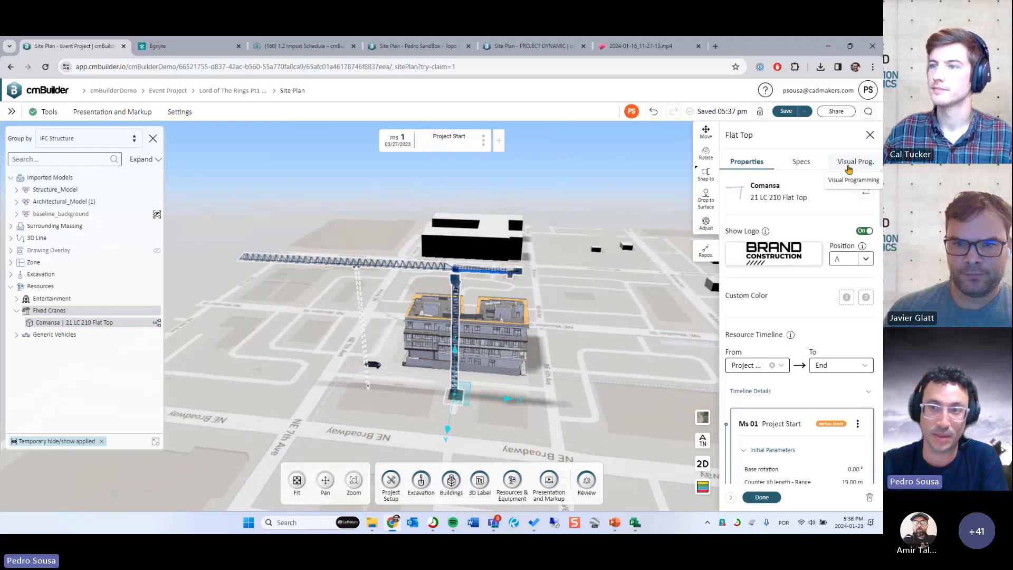
{"action": "left_click", "coordinate": [869, 135]}
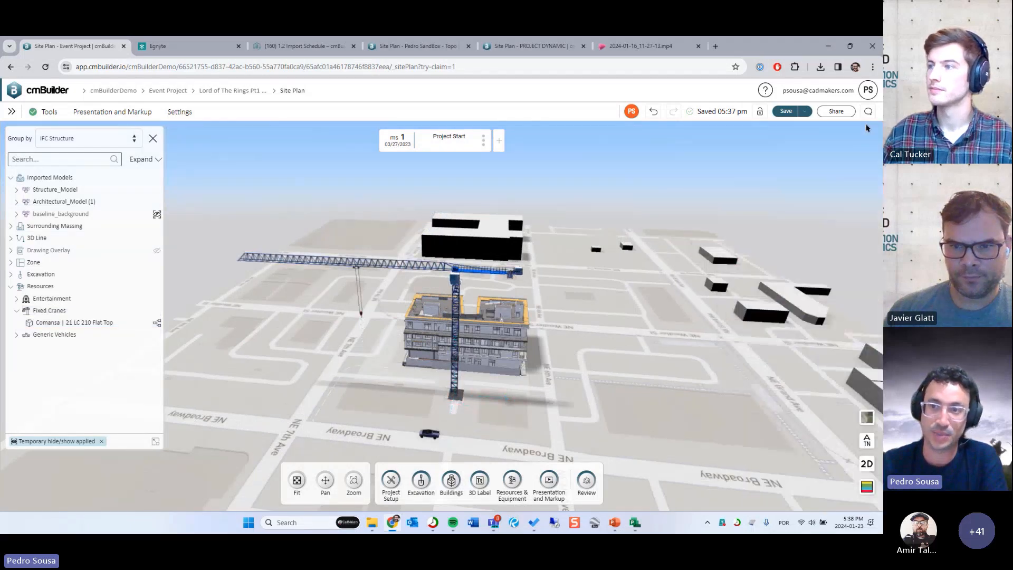
- Review the Visual Programming option under the experimental features in the user settings and confirm the settings
{"action": "left_click", "coordinate": [832, 92]}
{"action": "left_click", "coordinate": [815, 137]}
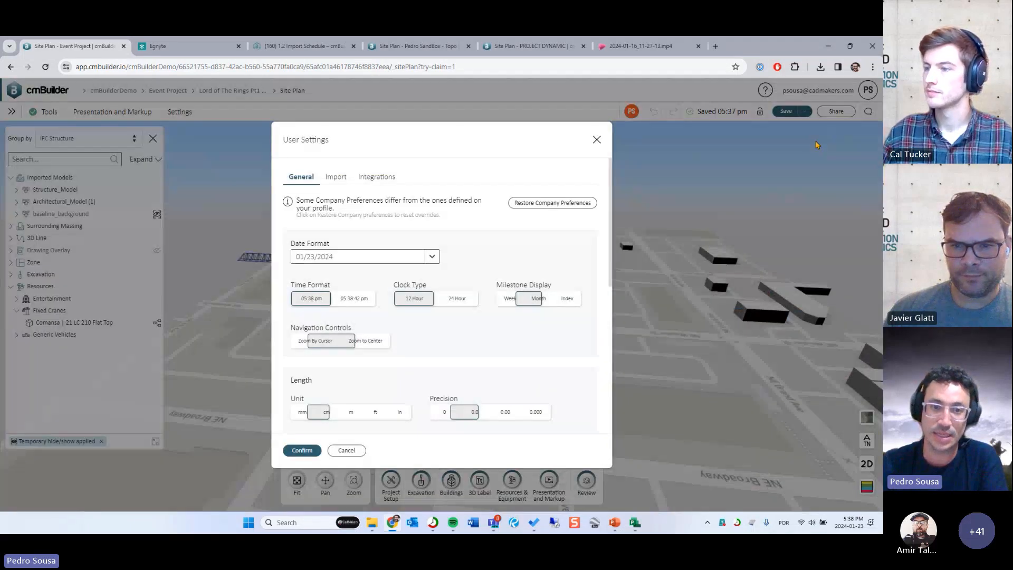
{"action": "scroll", "coordinate": [486, 301], "scroll_direction": "down", "scroll_amount": 6}
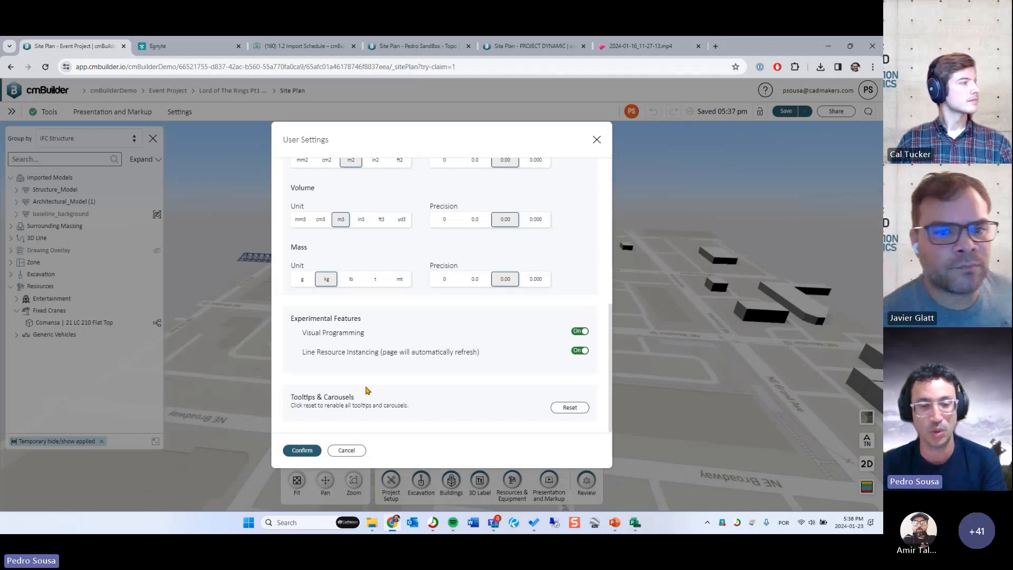
{"action": "left_click", "coordinate": [302, 450]}
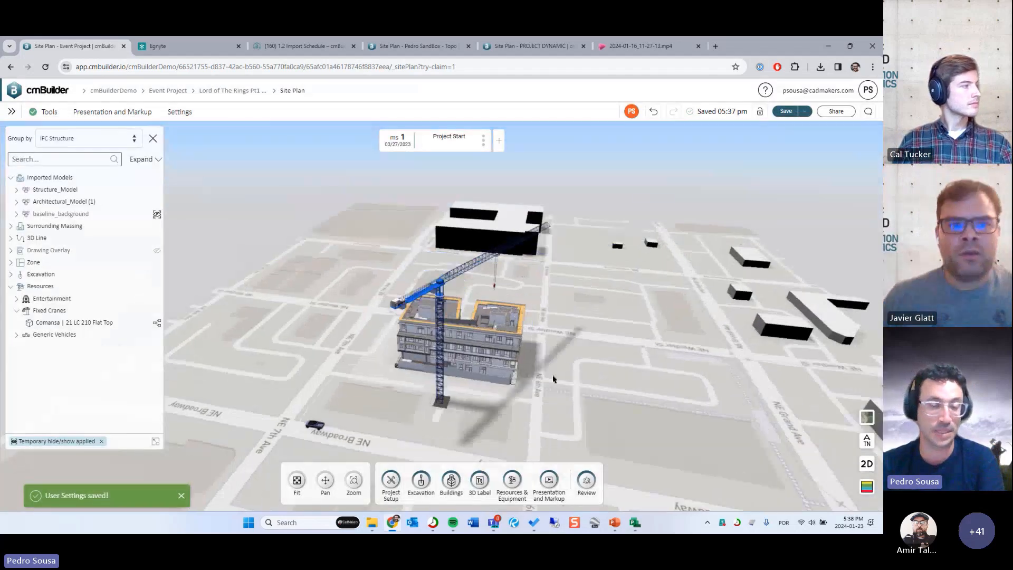
- Close the model tree and examine the animated crane beside the building
{"action": "left_click_drag", "start_coordinate": [536, 381], "coordinate": [574, 378]}
{"action": "left_click", "coordinate": [153, 138]}
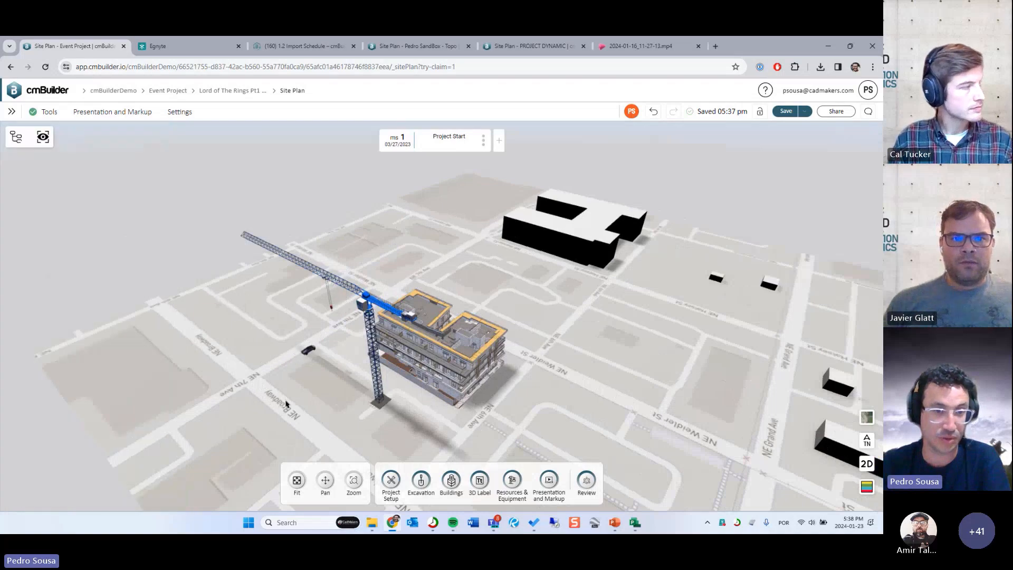
{"action": "left_click_drag", "start_coordinate": [285, 404], "coordinate": [301, 398]}
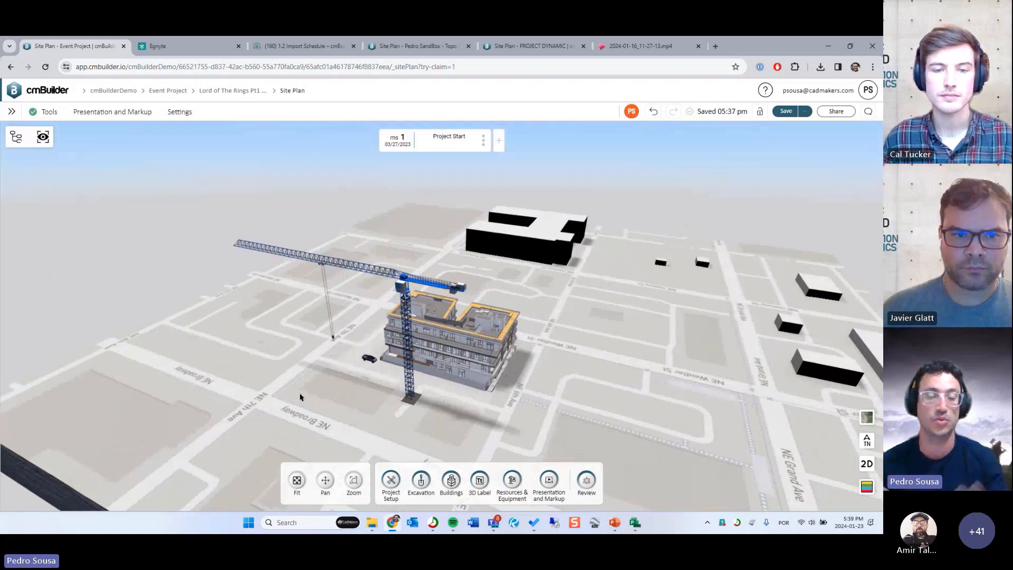